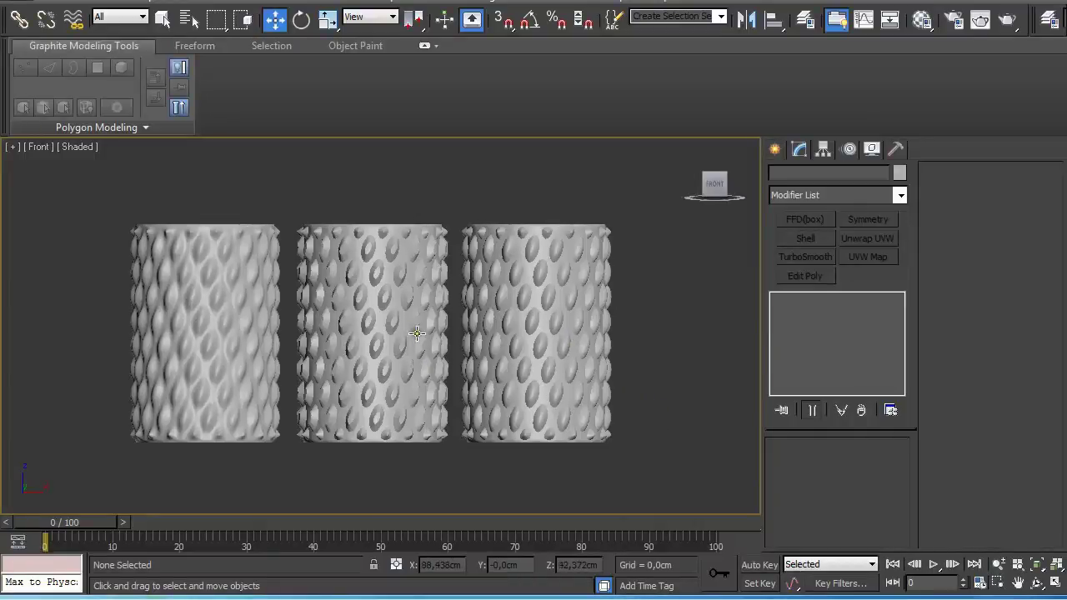
- Orbit and zoom around the three lattice cylinders, then return to Front view
{"action": "mouse_move", "coordinate": [413, 330]}
{"action": "middle_mouse_down", "text": "alt"}
{"action": "mouse_move", "coordinate": [392, 359]}
{"action": "mouse_move", "coordinate": [411, 307]}
{"action": "mouse_move", "coordinate": [363, 367]}
{"action": "middle_mouse_up", "text": "alt"}
{"action": "key", "text": "p"}
{"action": "scroll", "coordinate": [415, 316], "scroll_direction": "down", "scroll_amount": 3}
{"action": "scroll", "coordinate": [381, 372], "scroll_direction": "up", "scroll_amount": 3}
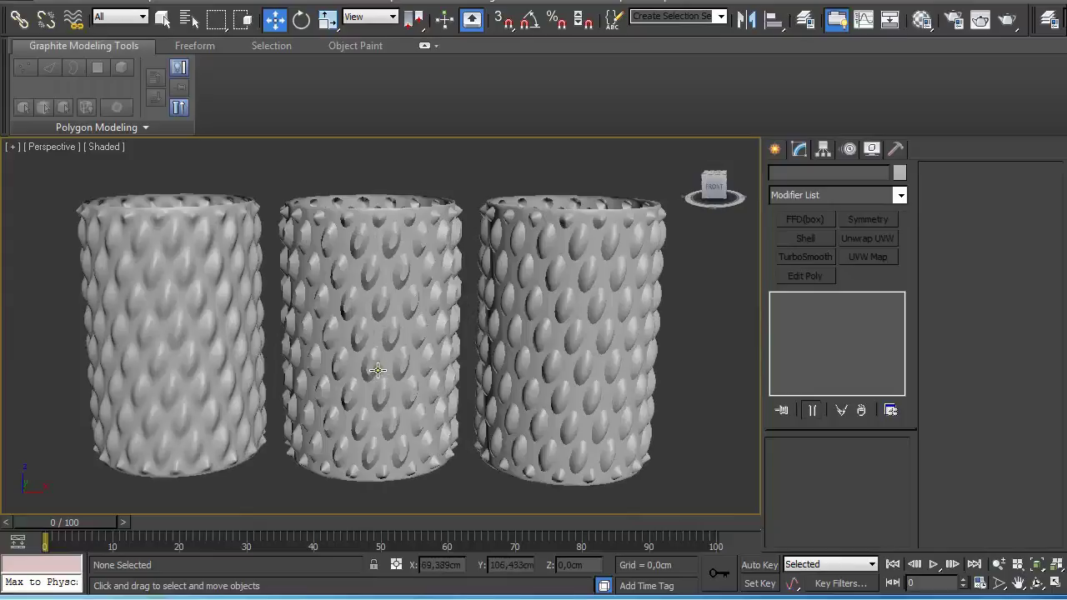
{"action": "key", "text": "f"}
{"action": "scroll", "coordinate": [443, 359], "scroll_direction": "up", "scroll_amount": 2}
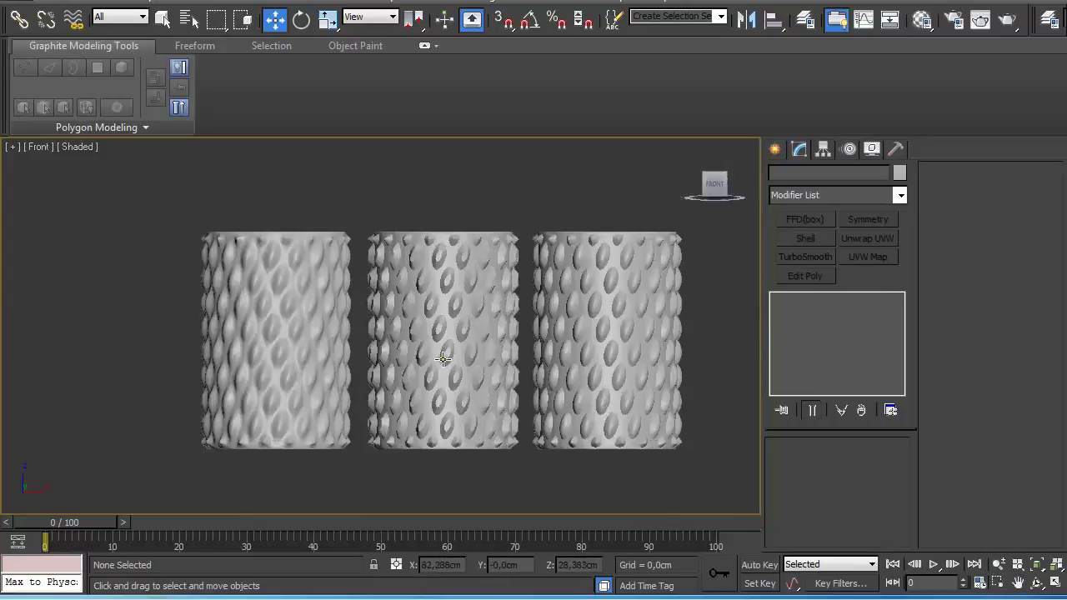
- Box-select all three cylinders and bring up their right-click menu
{"action": "middle_click_drag", "start_coordinate": [444, 359], "coordinate": [426, 344]}
{"action": "left_click_drag", "start_coordinate": [138, 209], "coordinate": [650, 358]}
{"action": "right_click", "coordinate": [599, 328]}
- Delete the old cylinders and draw a new cylinder base in Top view
{"action": "left_click", "coordinate": [609, 283]}
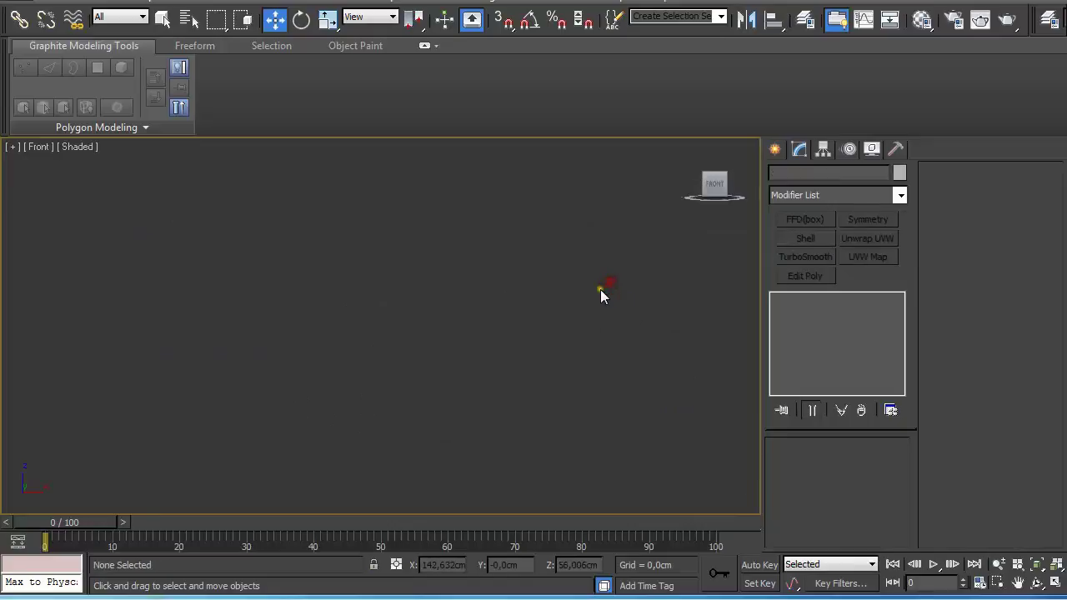
{"action": "key", "text": "t"}
{"action": "left_click", "coordinate": [777, 149]}
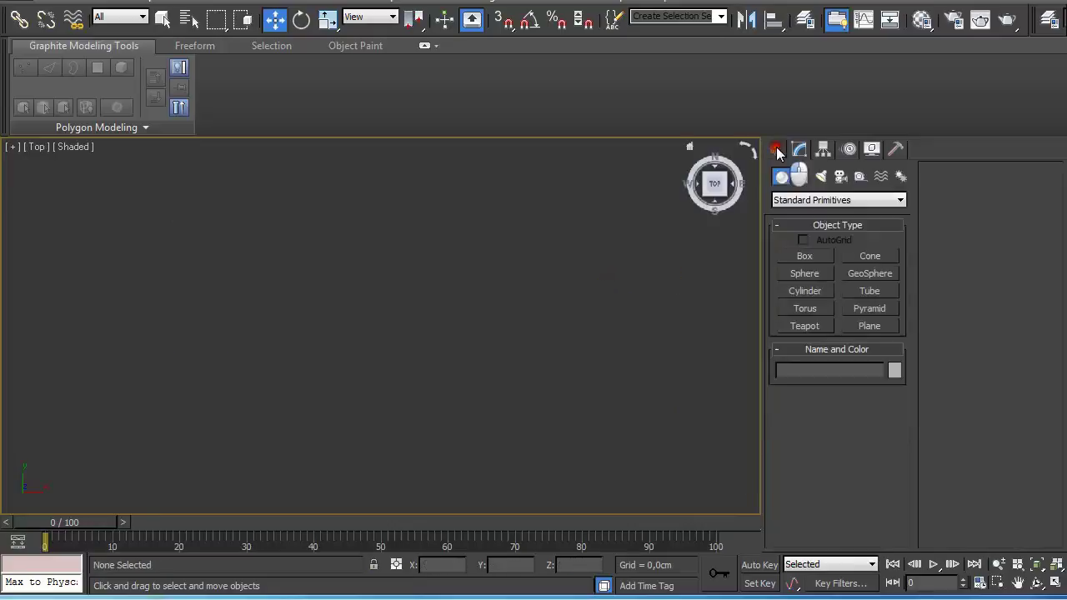
{"action": "left_click", "coordinate": [806, 291]}
{"action": "left_click_drag", "start_coordinate": [362, 317], "coordinate": [405, 375]}
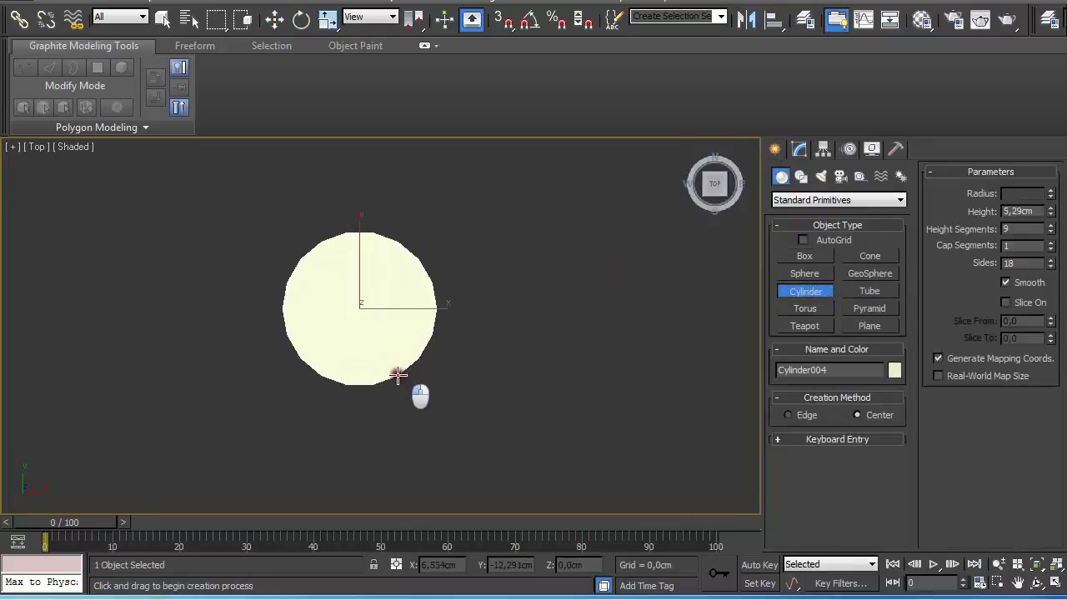
- Finish the cylinder and set its Height to about 79.656 cm
{"action": "left_click", "coordinate": [405, 231]}
{"action": "key", "text": "f"}
{"action": "middle_click_drag", "start_coordinate": [385, 210], "coordinate": [437, 305]}
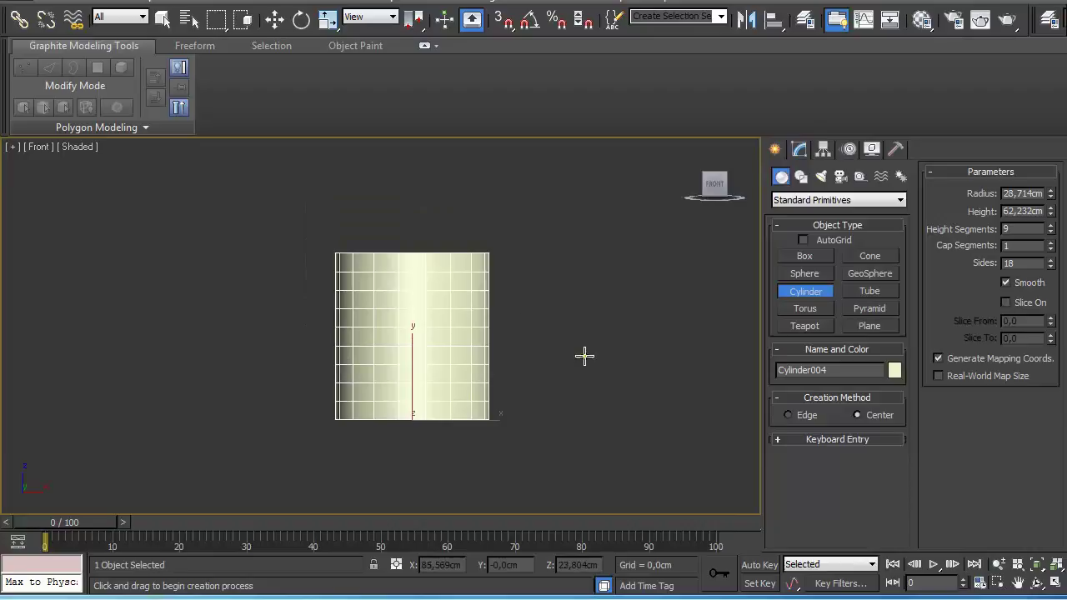
{"action": "key", "text": "w"}
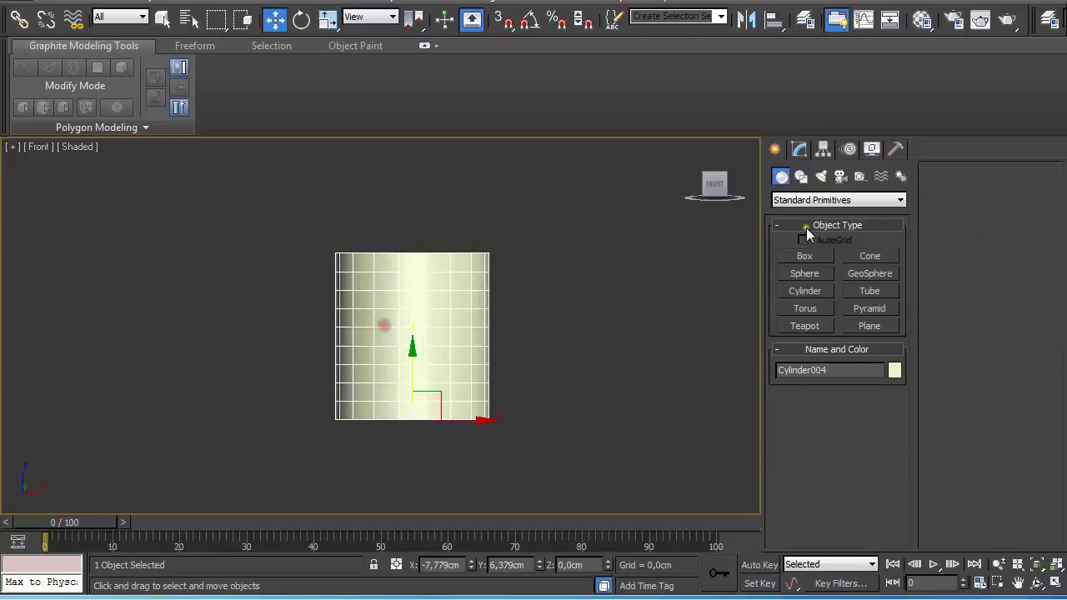
{"action": "left_click", "coordinate": [802, 152]}
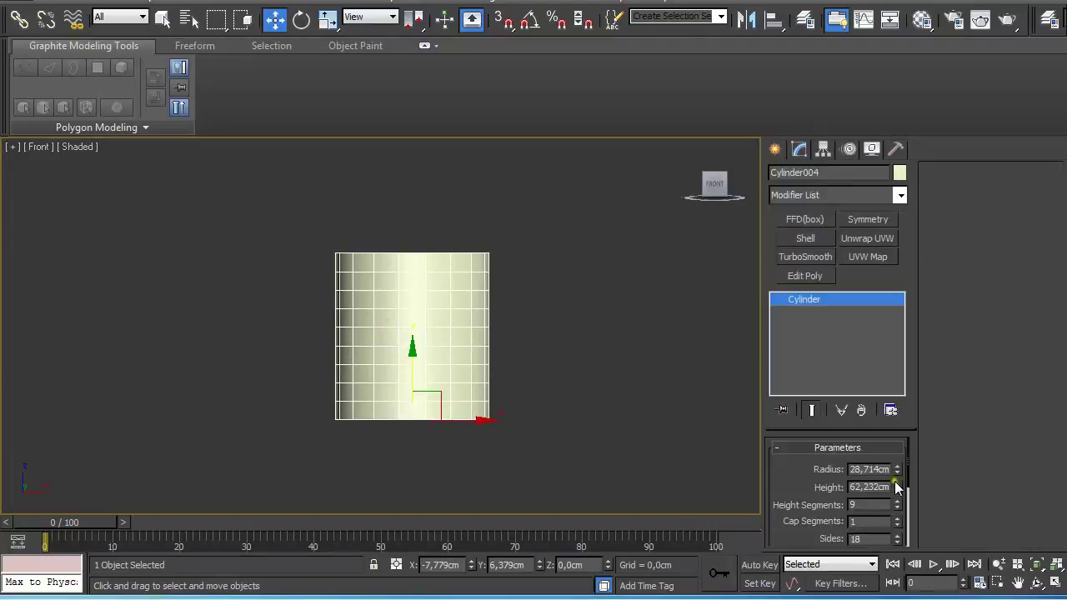
{"action": "left_click_drag", "start_coordinate": [897, 489], "coordinate": [901, 469]}
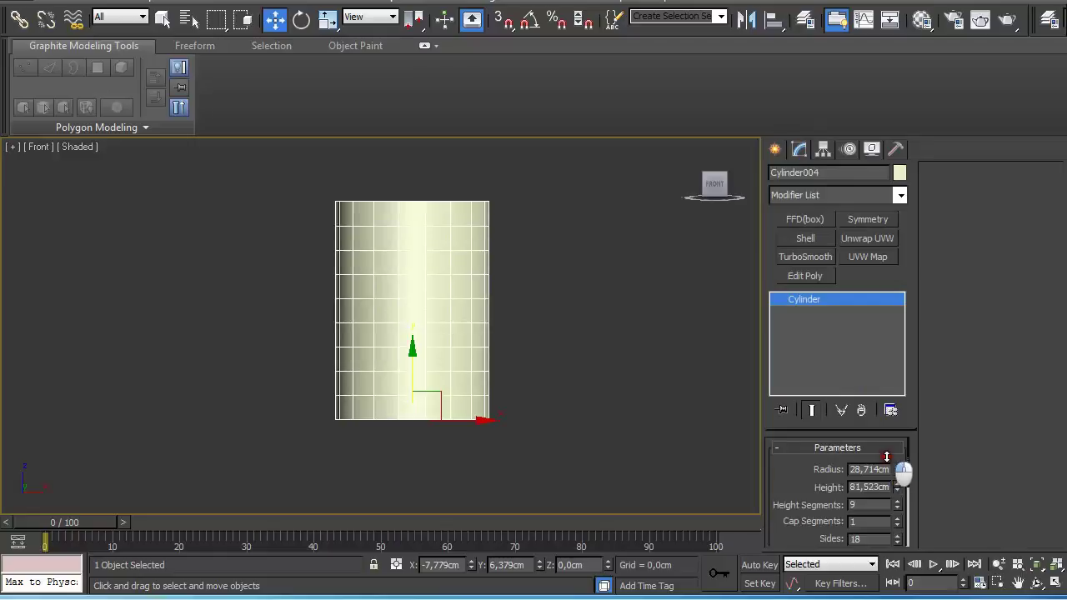
- Give the cylinder a grey object colour and recentre it in view
{"action": "left_click", "coordinate": [898, 173]}
{"action": "left_click", "coordinate": [641, 317]}
{"action": "left_click", "coordinate": [622, 383]}
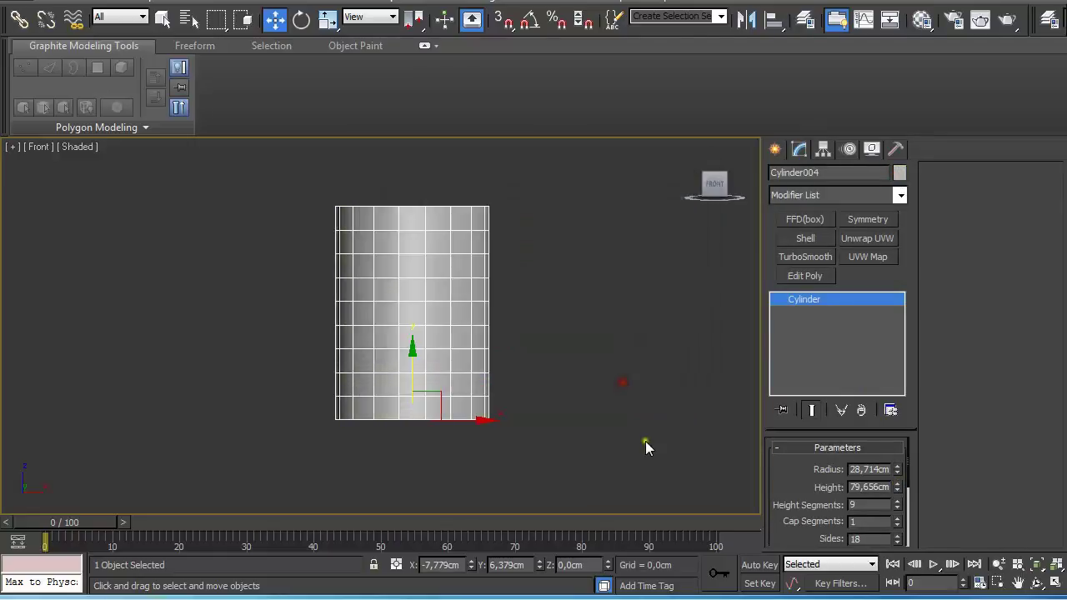
{"action": "middle_click_drag", "start_coordinate": [644, 443], "coordinate": [623, 422]}
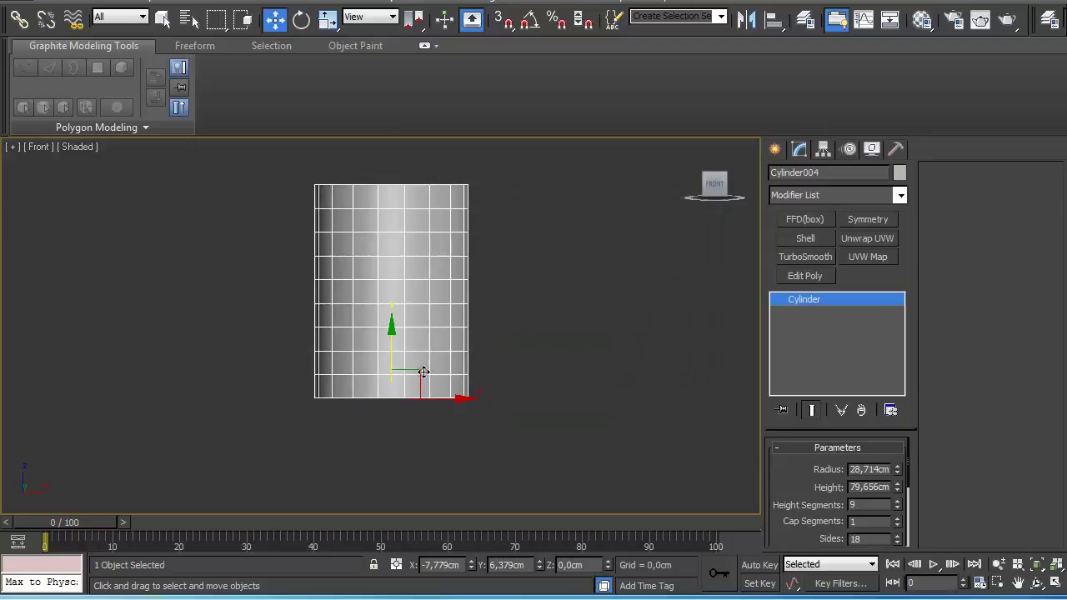
{"action": "middle_click_drag", "start_coordinate": [361, 205], "coordinate": [510, 278]}
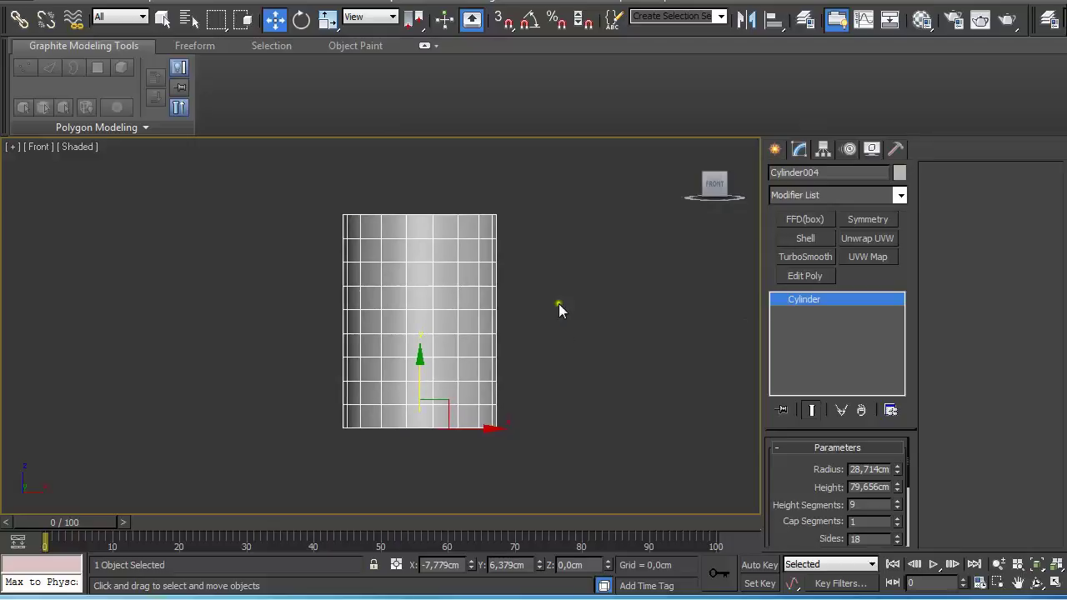
- Convert the cylinder to an Editable Poly
{"action": "right_click", "coordinate": [482, 284]}
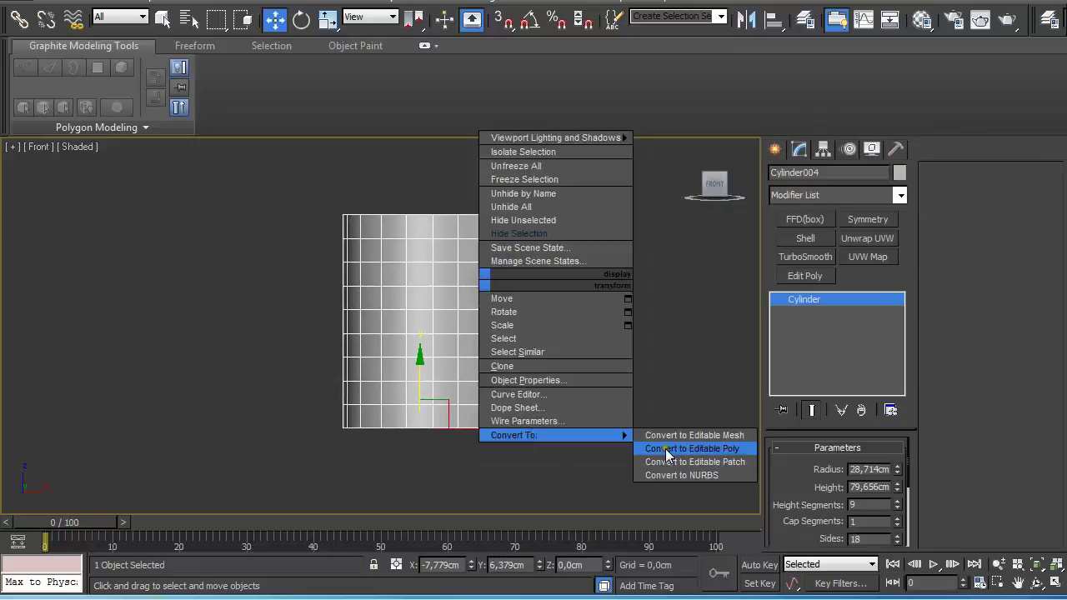
{"action": "left_click", "coordinate": [666, 448]}
{"action": "middle_click_drag", "start_coordinate": [562, 351], "coordinate": [566, 350]}
{"action": "key", "text": "t"}
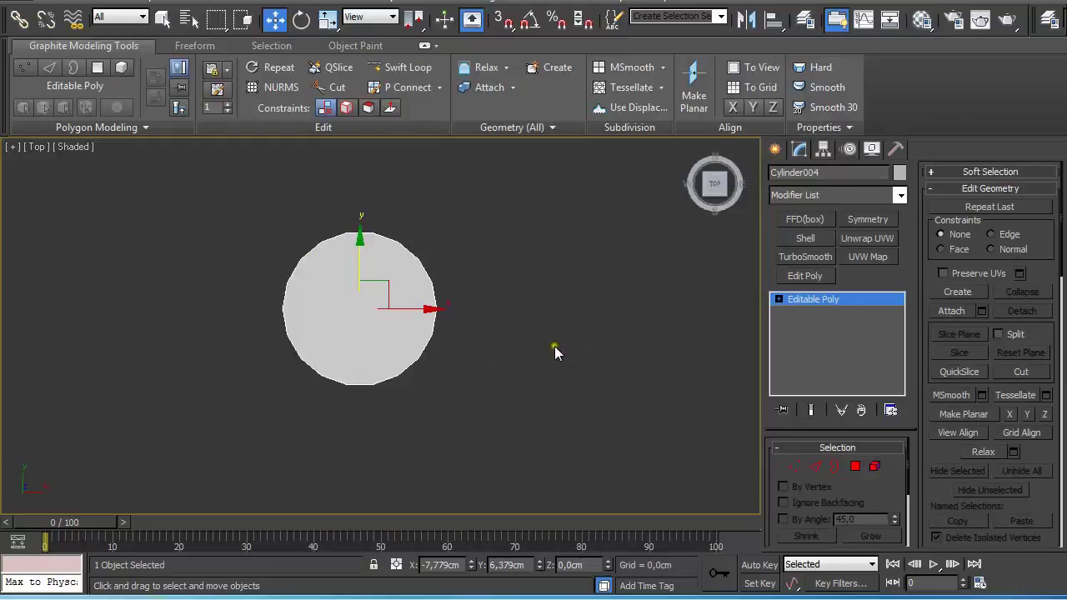
- Select the top cap polygon in Polygon mode, then clear it and exit
{"action": "key", "text": "4"}
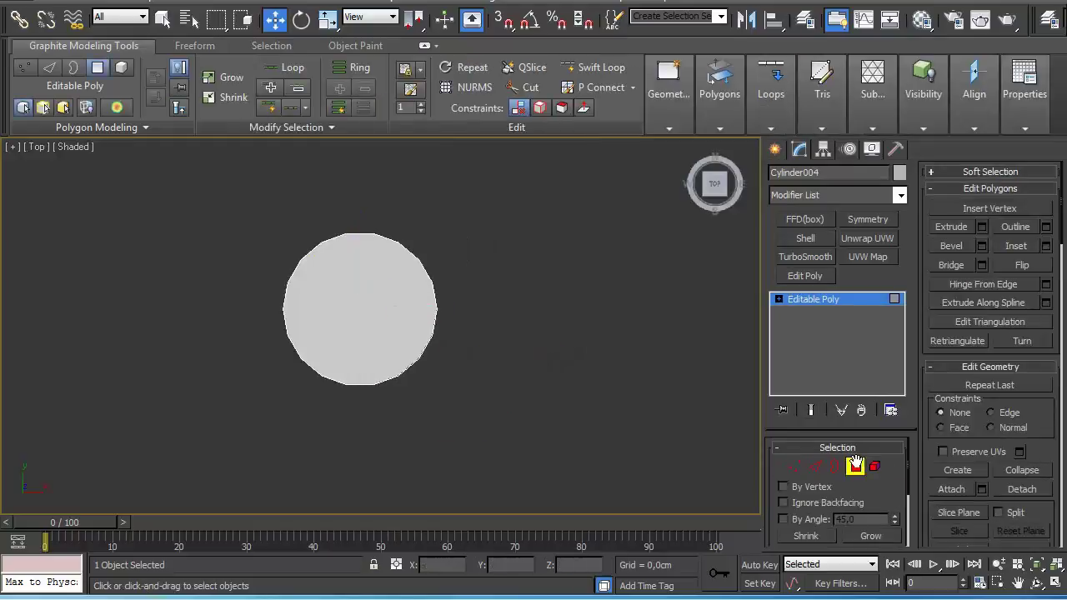
{"action": "key", "text": "q"}
{"action": "left_click", "coordinate": [335, 303]}
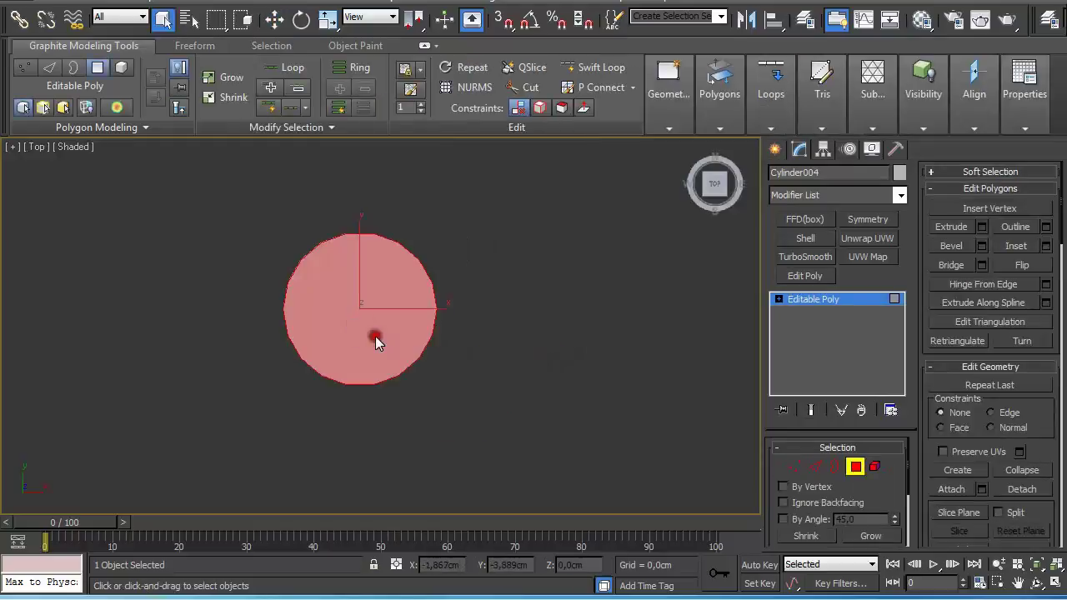
{"action": "left_click", "coordinate": [375, 336]}
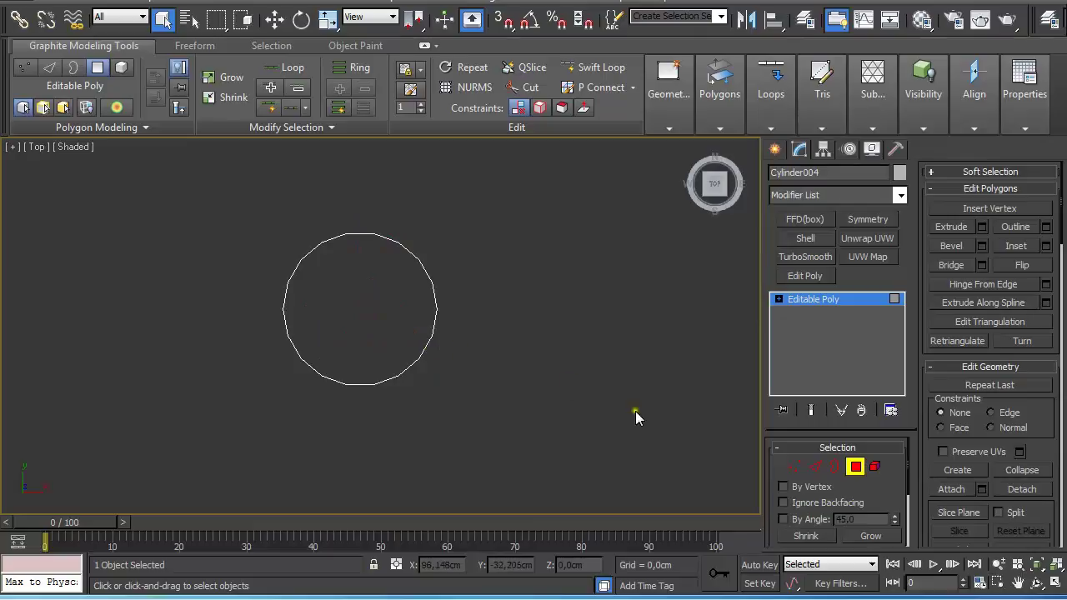
{"action": "left_click", "coordinate": [856, 467]}
- In Front view, select a vertical edge and extend it to full vertical loops
{"action": "key", "text": "f"}
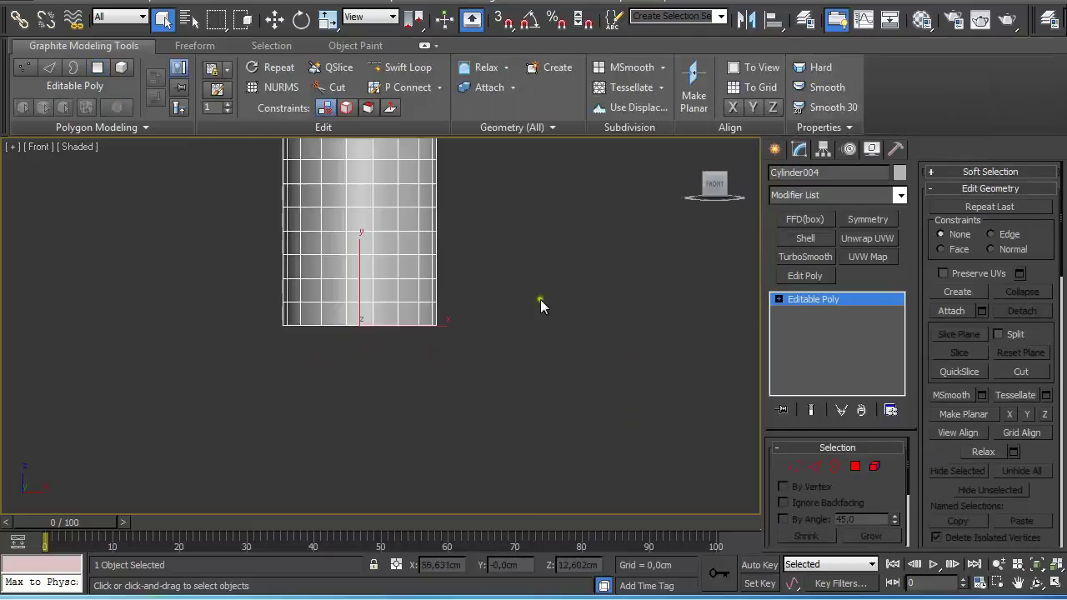
{"action": "middle_click_drag", "start_coordinate": [526, 286], "coordinate": [583, 431]}
{"action": "left_click", "coordinate": [815, 468]}
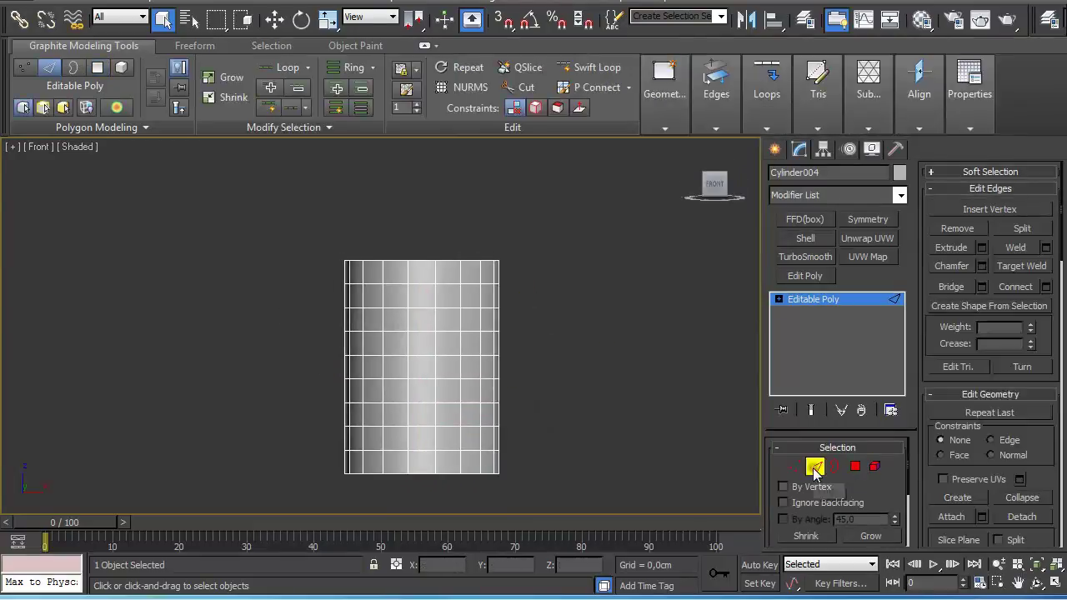
{"action": "left_click", "coordinate": [495, 296], "text": "shift"}
{"action": "scroll", "coordinate": [917, 467], "scroll_direction": "down", "scroll_amount": 2}
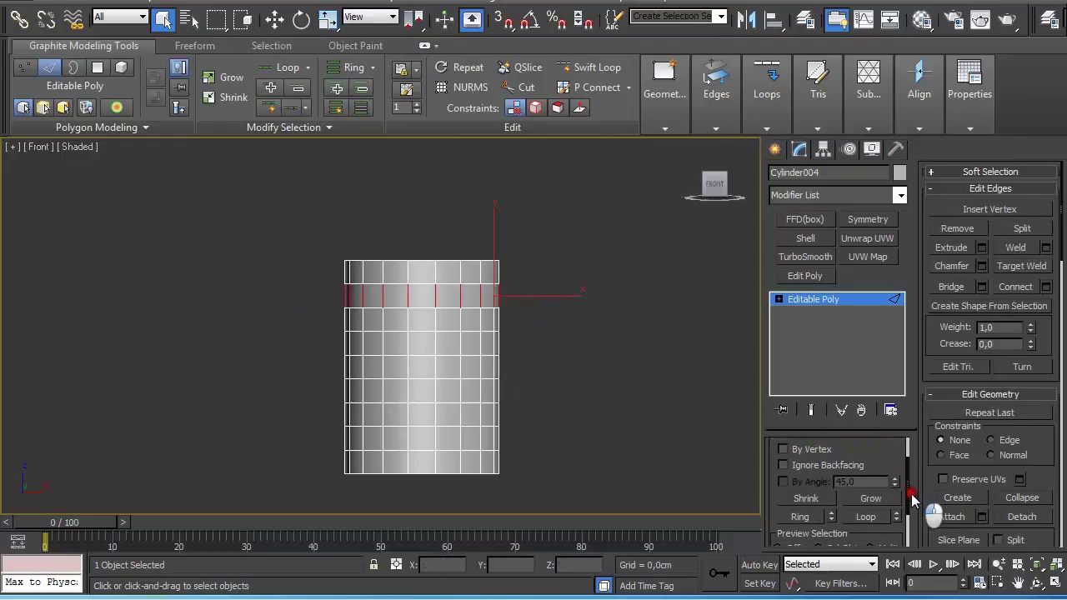
{"action": "left_click", "coordinate": [880, 517]}
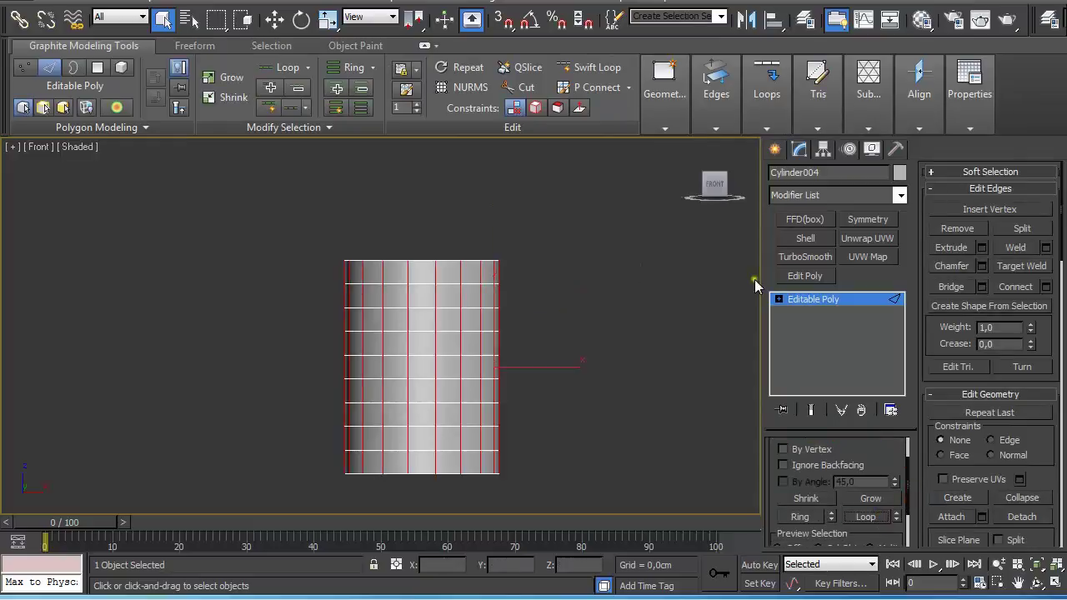
- Apply a Twist modifier with a 60-degree angle to the cylinder
{"action": "left_click", "coordinate": [826, 195]}
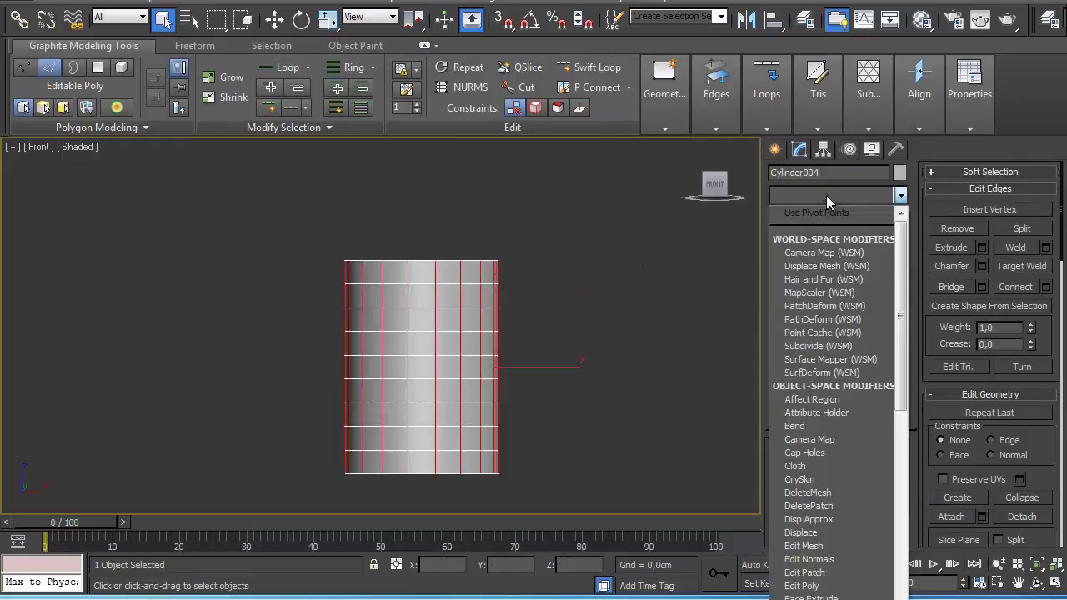
{"action": "key", "text": "t"}
{"action": "key", "text": "Down"}
{"action": "key", "text": "Down"}
{"action": "key", "text": "Down"}
{"action": "key", "text": "Down"}
{"action": "key", "text": "Down"}
{"action": "key", "text": "Down"}
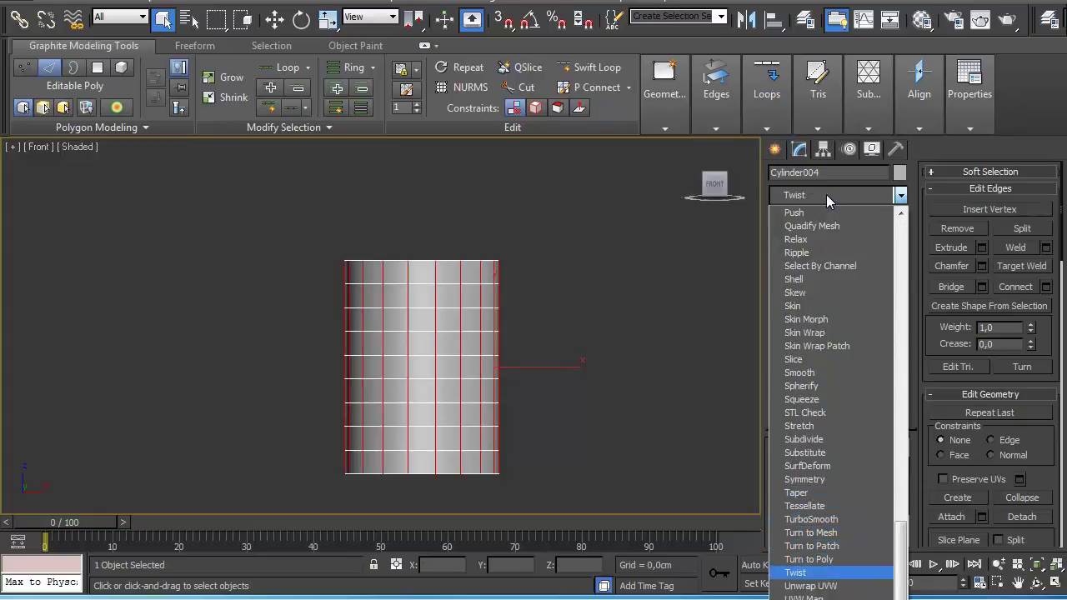
{"action": "key", "text": "Return"}
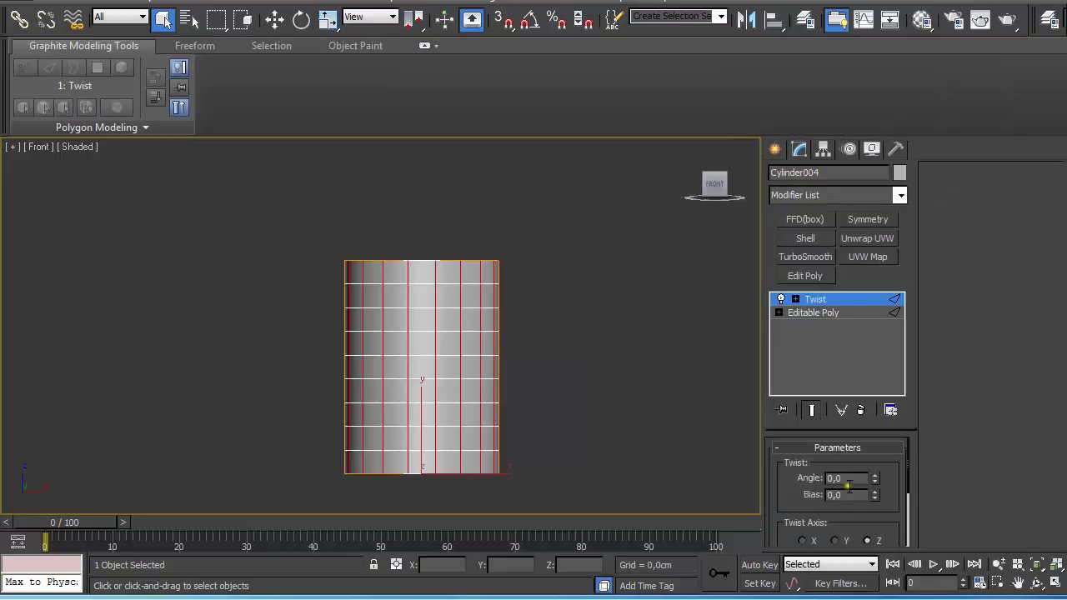
{"action": "double_click", "coordinate": [846, 479]}
{"action": "type", "text": "60"}
{"action": "key", "text": "Return"}
{"action": "right_click", "coordinate": [816, 306]}
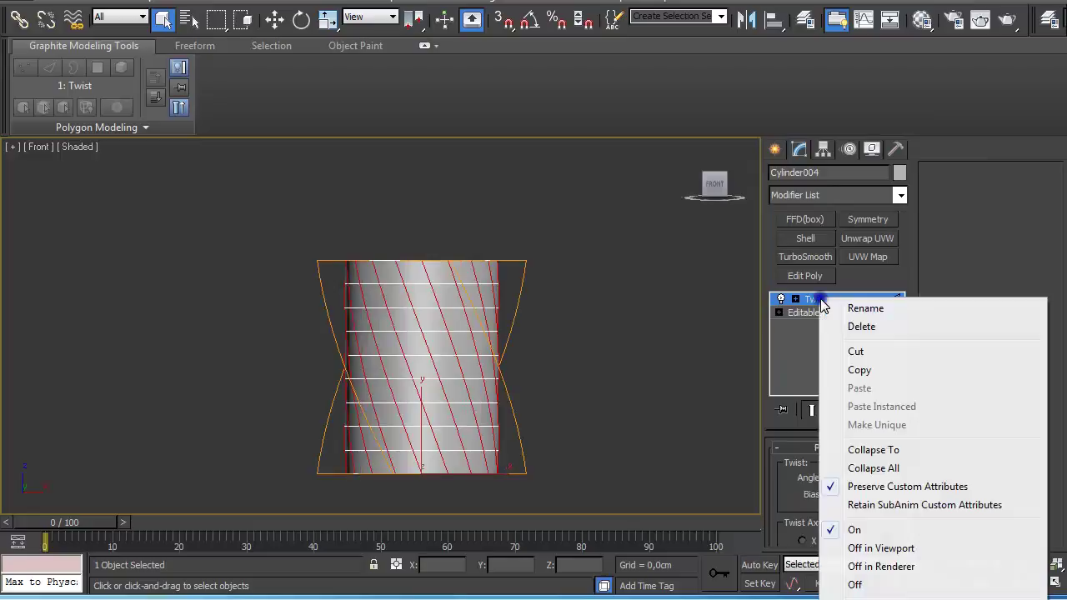
- Collapse the twist into the mesh and select horizontal edge loops via Ring and Loop
{"action": "left_click", "coordinate": [886, 451]}
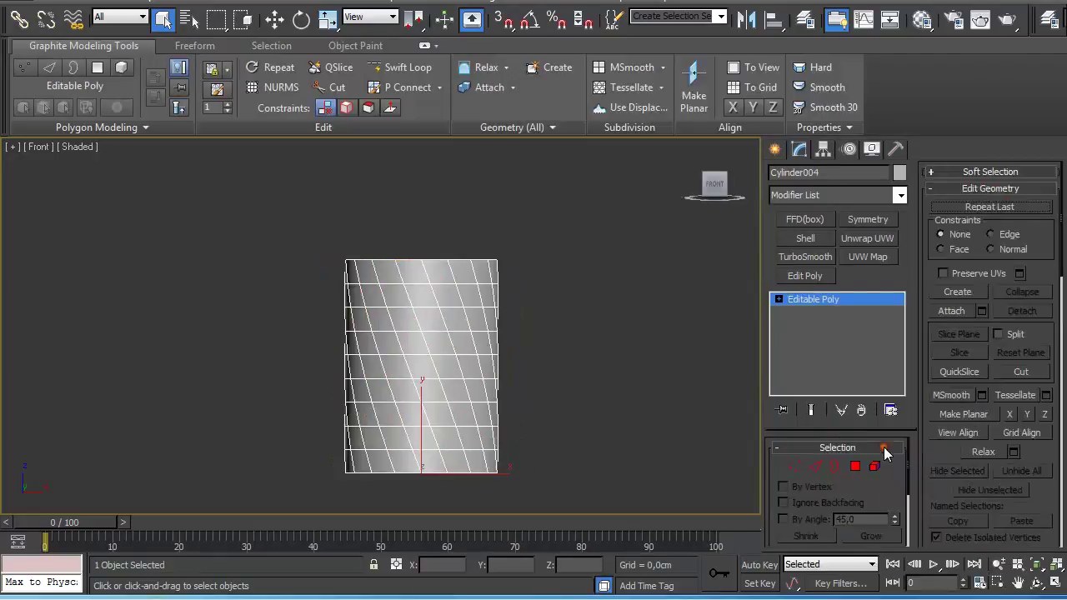
{"action": "left_click", "coordinate": [817, 466]}
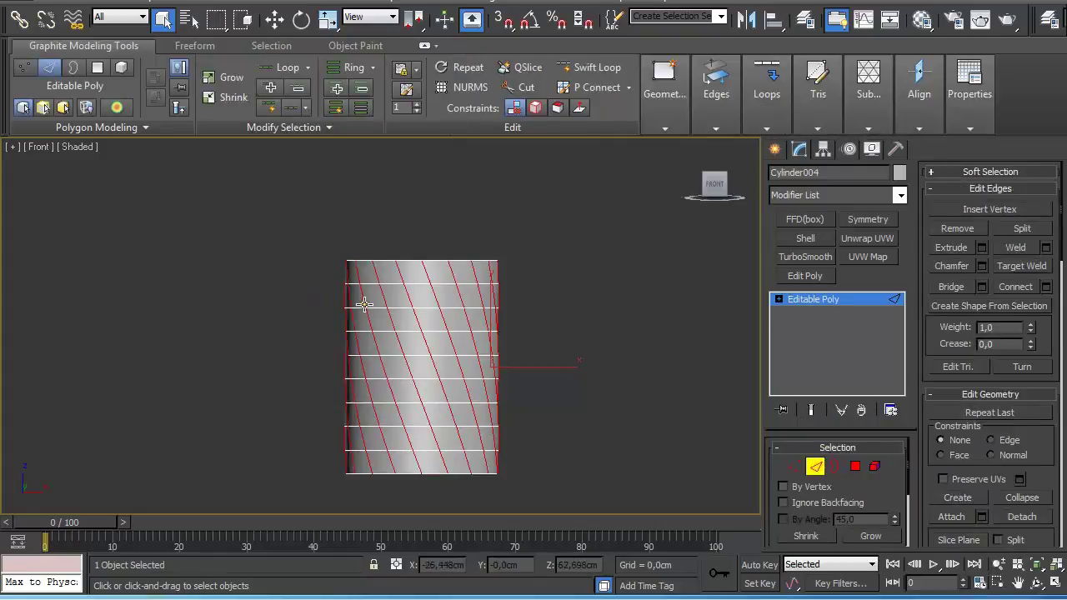
{"action": "left_click", "coordinate": [398, 307]}
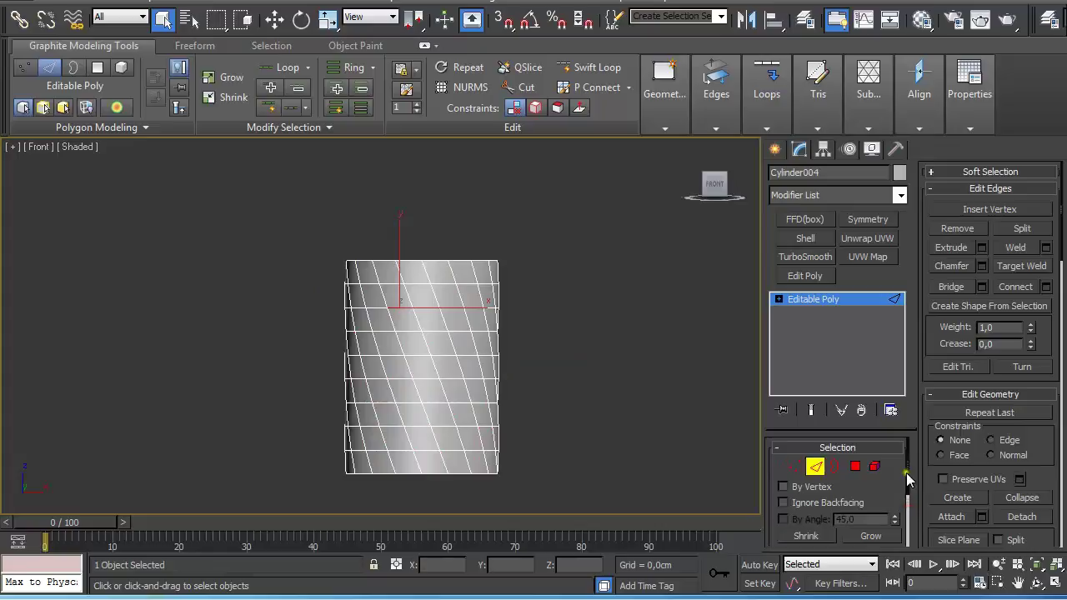
{"action": "left_click_drag", "start_coordinate": [907, 474], "coordinate": [909, 511]}
{"action": "left_click", "coordinate": [790, 501]}
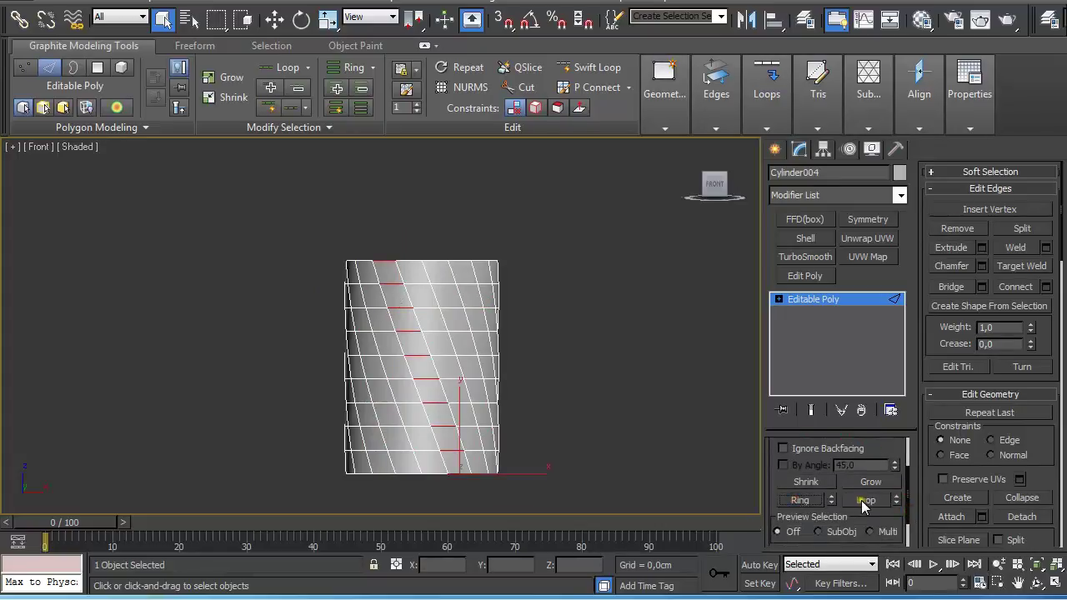
{"action": "left_click", "coordinate": [866, 501]}
- Deselect the top and bottom loops and save the rest as selection set 'Edges'
{"action": "mouse_move", "coordinate": [355, 247]}
{"action": "left_mouse_down"}
{"action": "mouse_move", "coordinate": [299, 232]}
{"action": "mouse_move", "coordinate": [551, 278]}
{"action": "left_mouse_up"}
{"action": "left_click_drag", "start_coordinate": [535, 496], "coordinate": [306, 482], "text": "alt"}
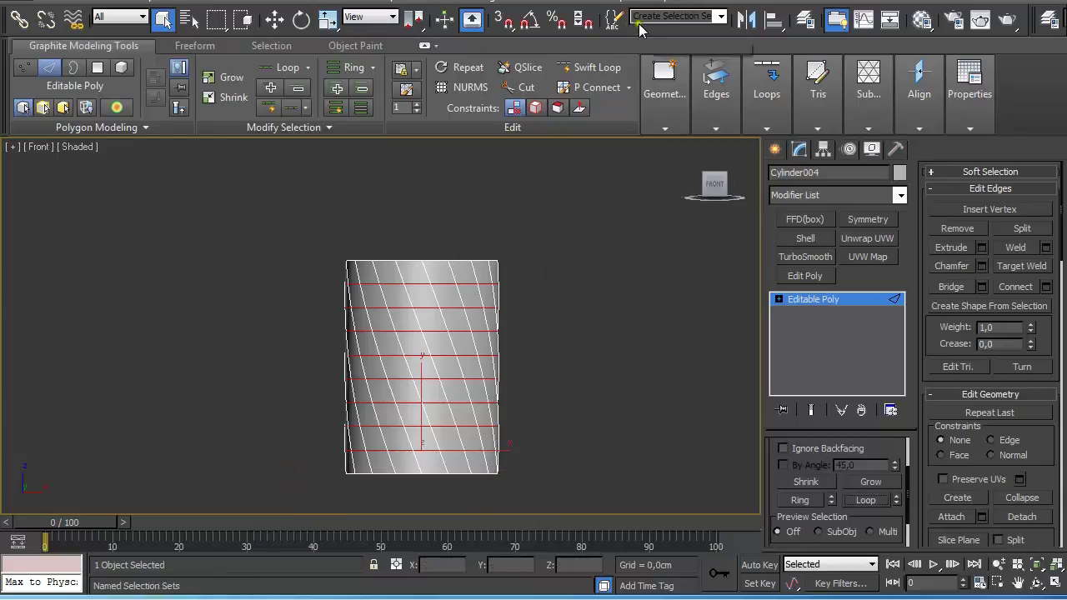
{"action": "left_click", "coordinate": [675, 17]}
{"action": "type", "text": "Edges"}
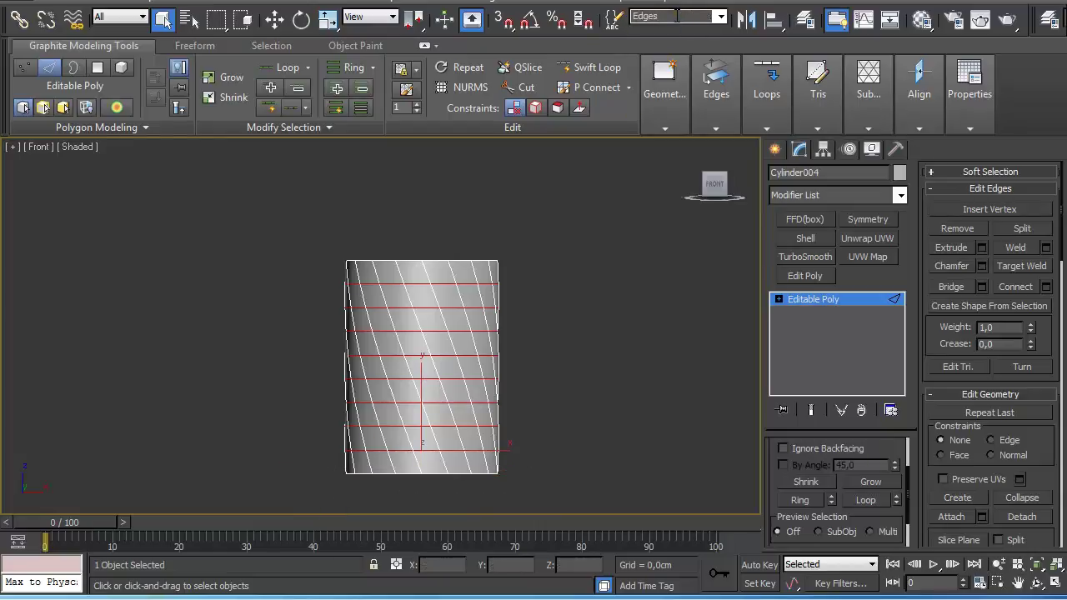
{"action": "key", "text": "Return"}
- Connect all vertices with diagonal edges, then recall the 'Edges' selection set
{"action": "left_click_drag", "start_coordinate": [912, 492], "coordinate": [906, 446]}
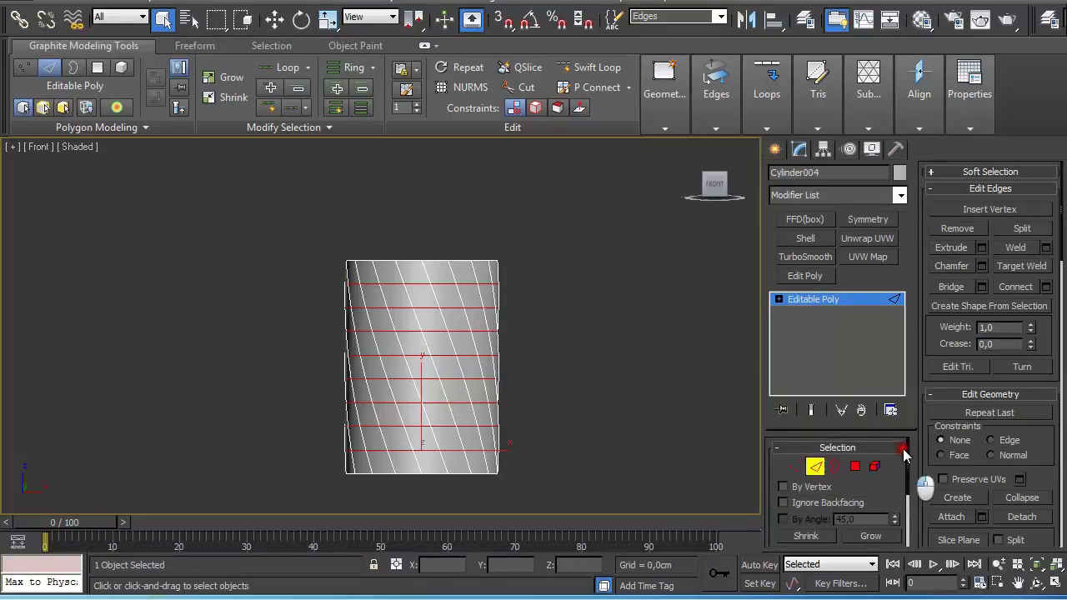
{"action": "left_click", "coordinate": [796, 467]}
{"action": "key", "text": "ctrl+a"}
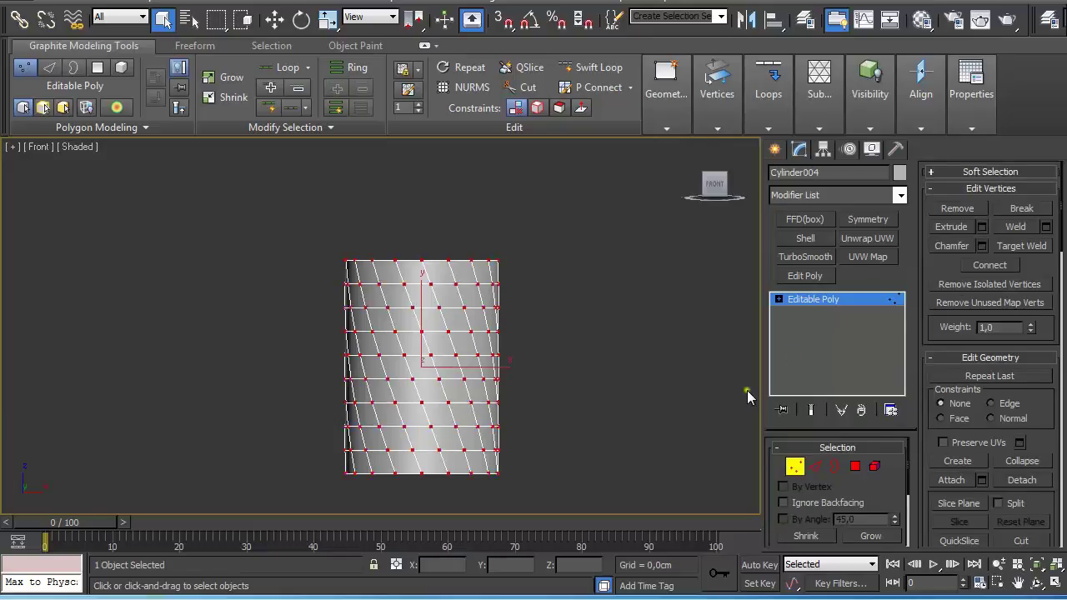
{"action": "left_click", "coordinate": [991, 265]}
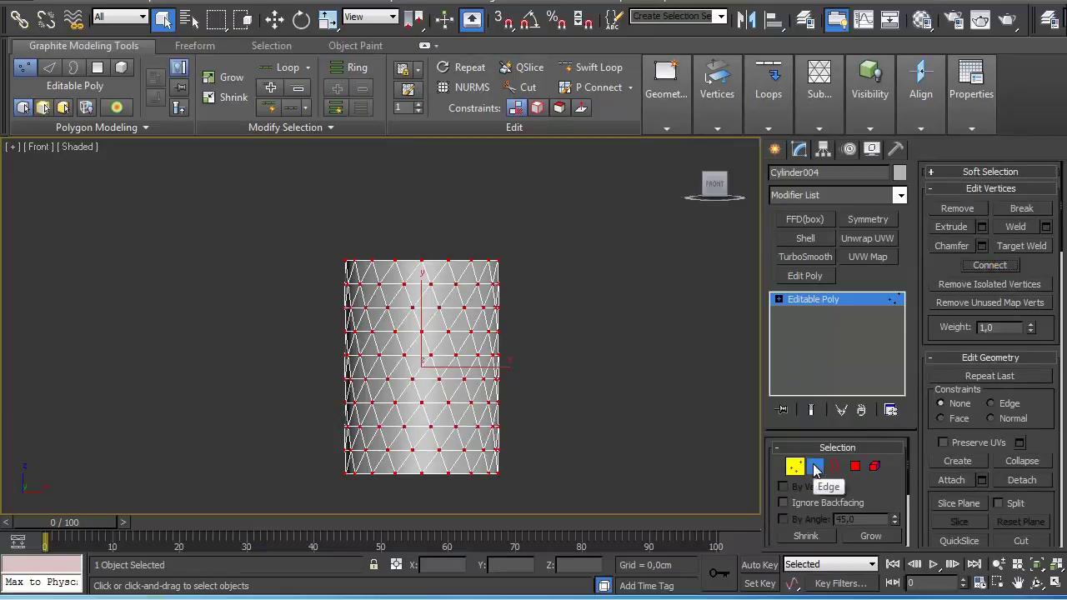
{"action": "left_click", "coordinate": [816, 469]}
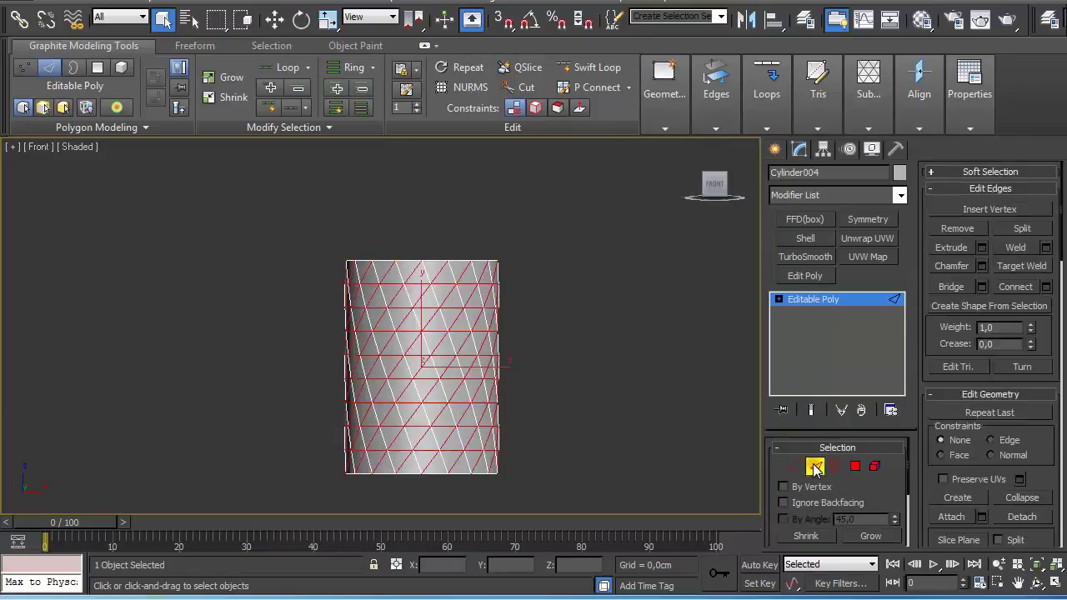
{"action": "left_click", "coordinate": [721, 18]}
{"action": "left_click", "coordinate": [715, 32]}
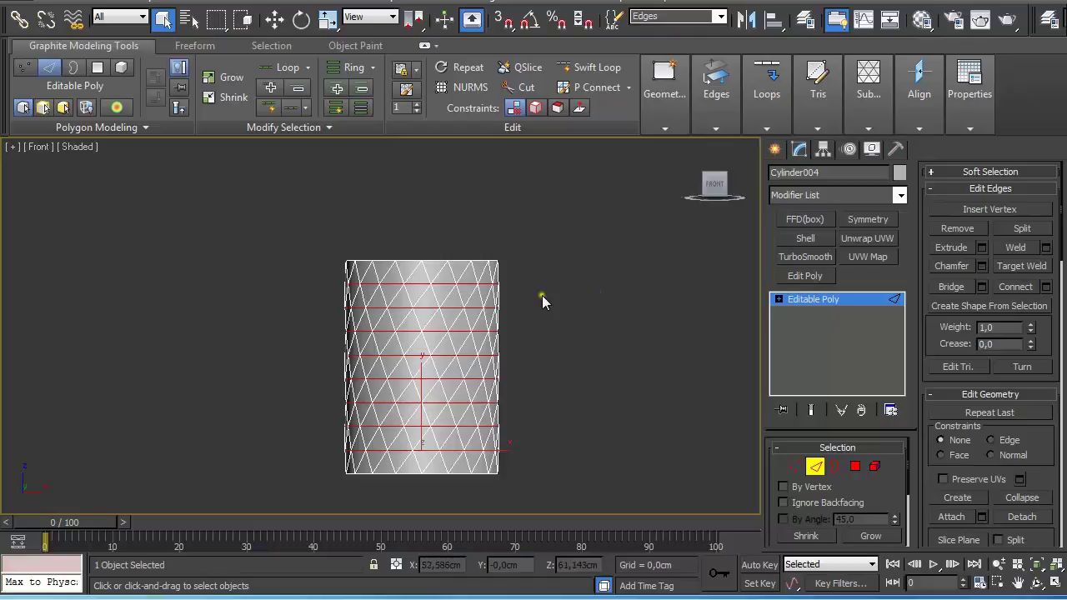
- Remove the horizontal edges, then chamfer all lattice edges by about 0,689 cm
{"action": "left_click", "coordinate": [680, 343]}
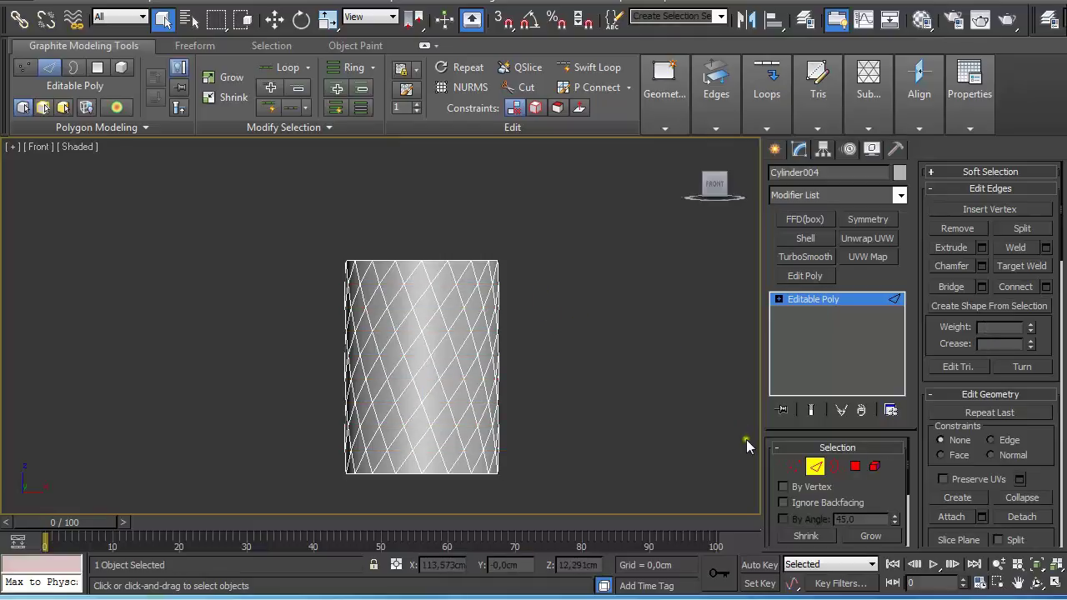
{"action": "left_click", "coordinate": [815, 466]}
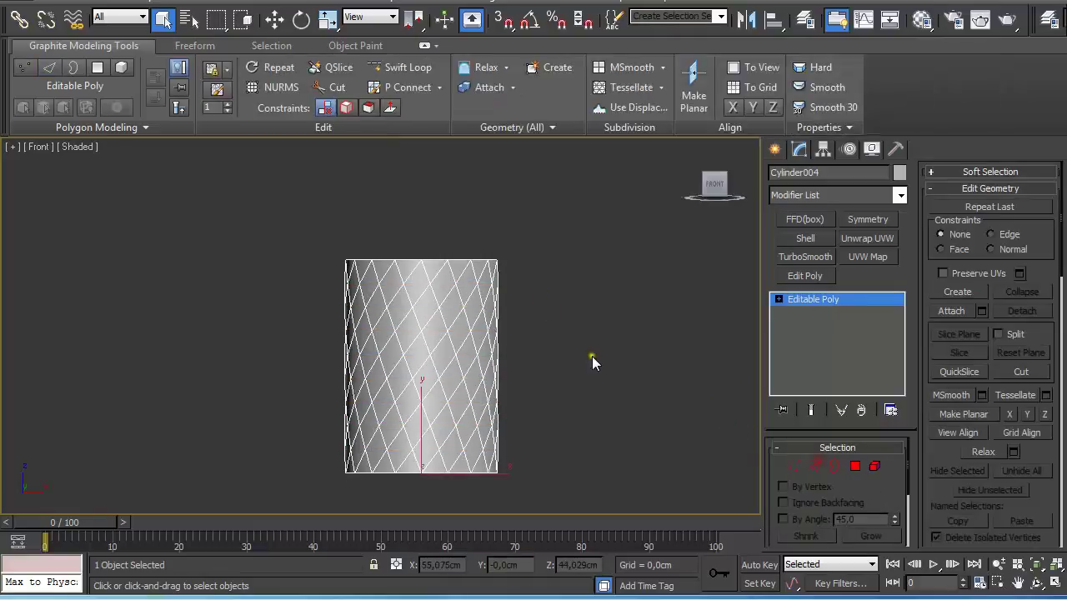
{"action": "left_click", "coordinate": [817, 465]}
{"action": "key", "text": "ctrl+a"}
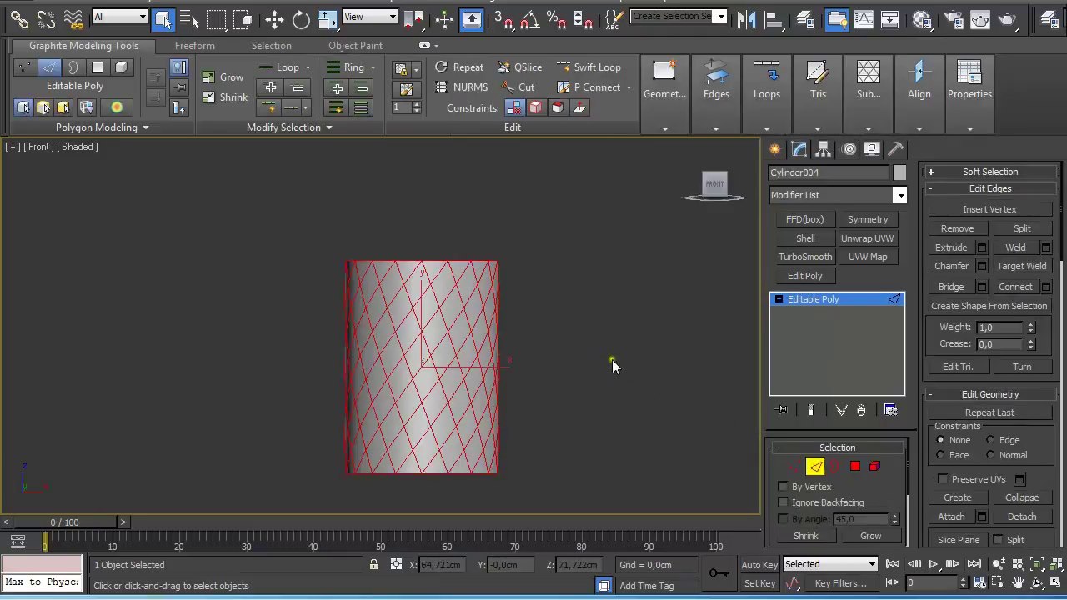
{"action": "left_click", "coordinate": [716, 132]}
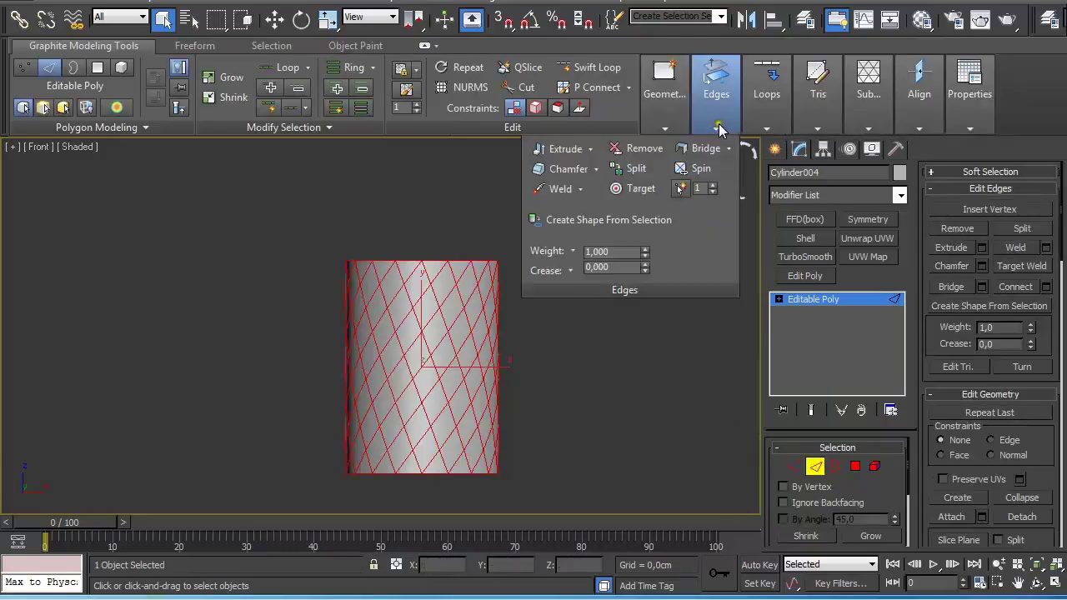
{"action": "left_click", "coordinate": [570, 168], "text": "shift"}
{"action": "left_click_drag", "start_coordinate": [386, 335], "coordinate": [386, 325]}
- Confirm the chamfer, then bevel the diamond polygons 1,91 cm high with -1,638 cm outline
{"action": "left_click", "coordinate": [388, 407]}
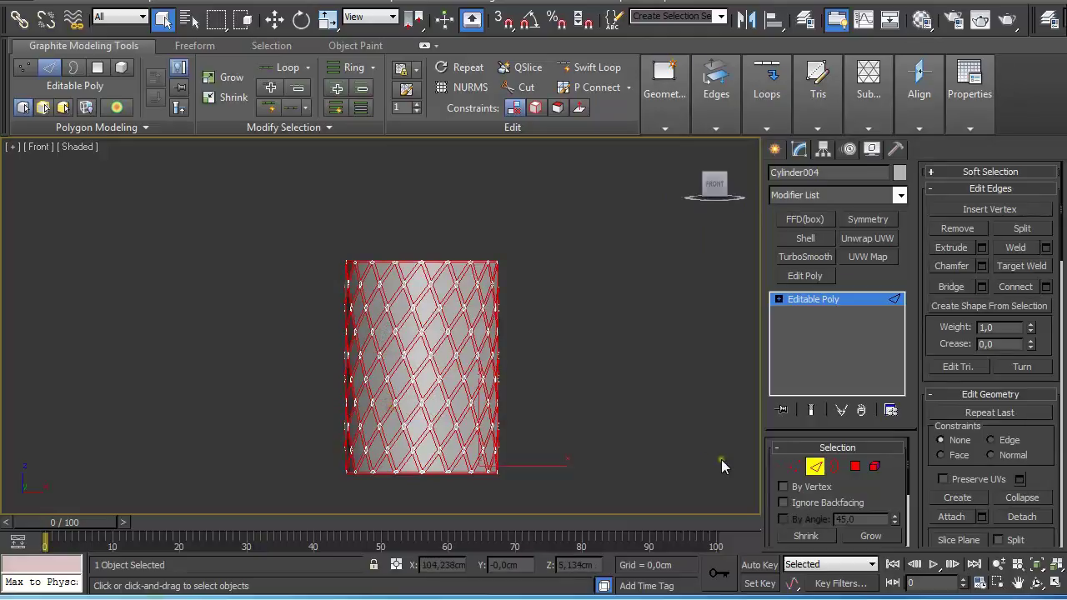
{"action": "left_click", "coordinate": [856, 468]}
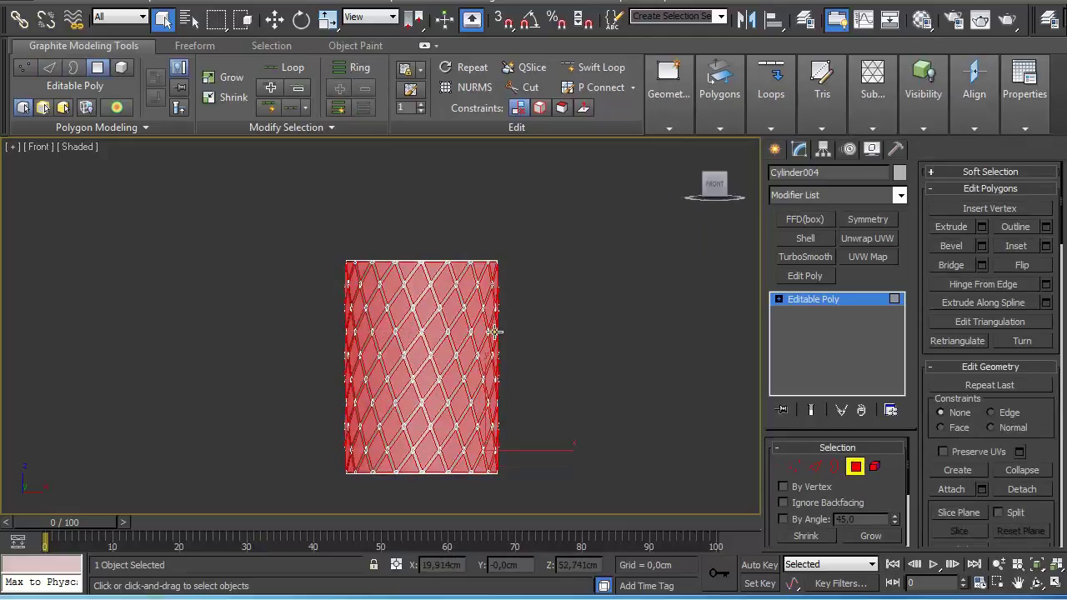
{"action": "scroll", "coordinate": [498, 332], "scroll_direction": "up", "scroll_amount": 2}
{"action": "scroll", "coordinate": [500, 334], "scroll_direction": "down", "scroll_amount": 2}
{"action": "left_click", "coordinate": [734, 124]}
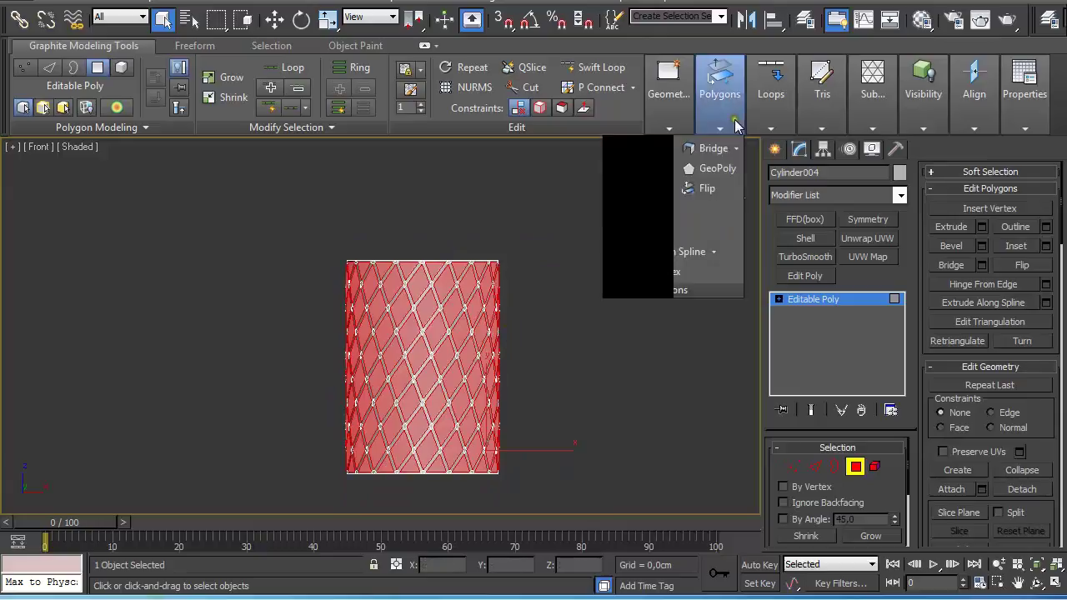
{"action": "left_click", "coordinate": [638, 169]}
{"action": "mouse_move", "coordinate": [393, 360]}
{"action": "left_mouse_down"}
{"action": "mouse_move", "coordinate": [367, 364]}
{"action": "mouse_move", "coordinate": [392, 382]}
{"action": "left_mouse_up"}
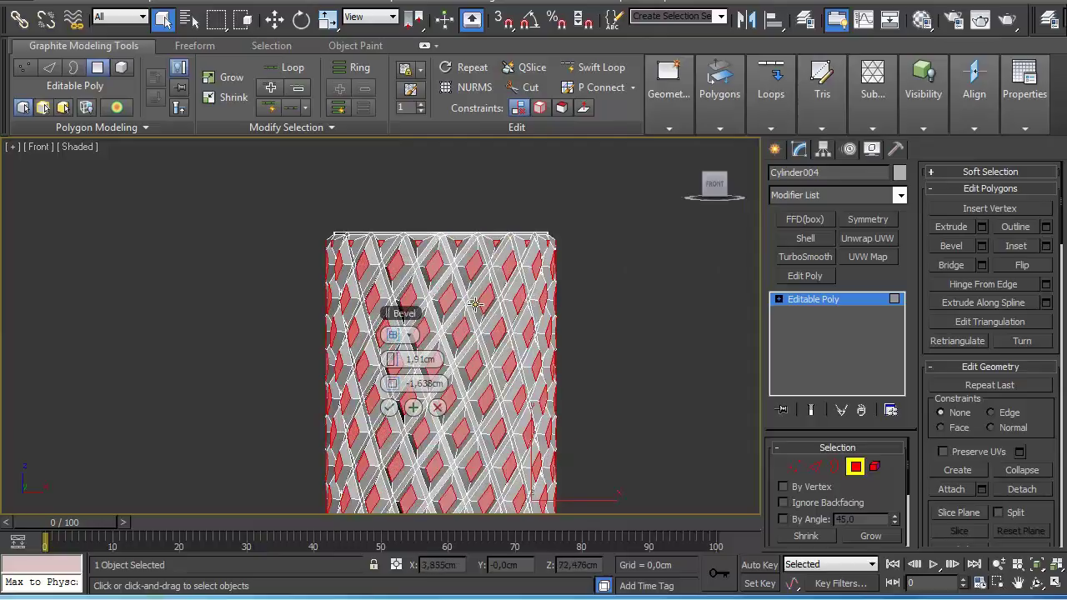
{"action": "scroll", "coordinate": [487, 248], "scroll_direction": "up", "scroll_amount": 3}
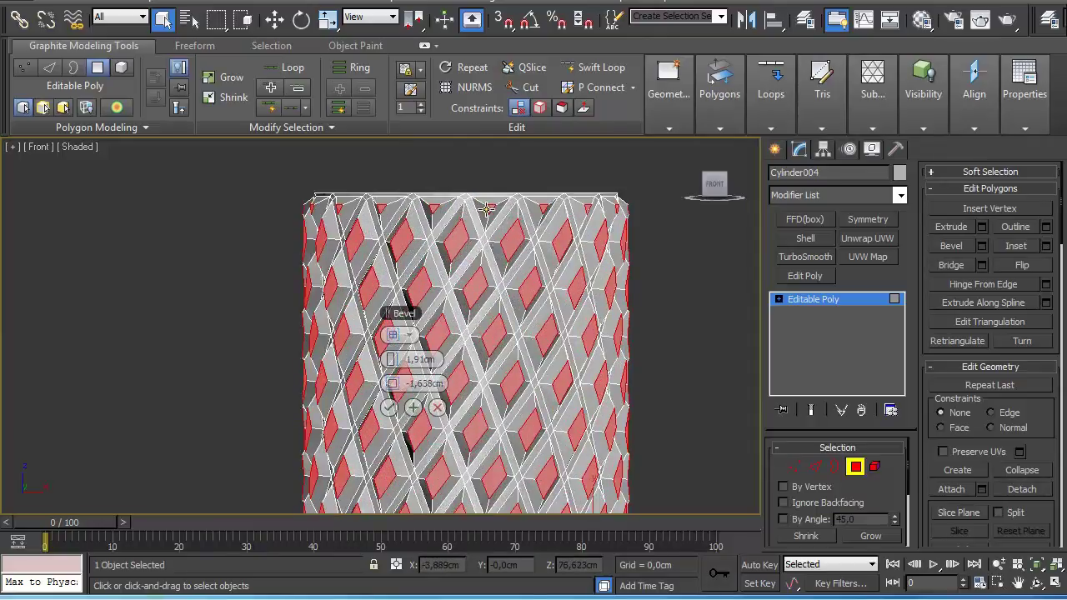
{"action": "left_click", "coordinate": [388, 408]}
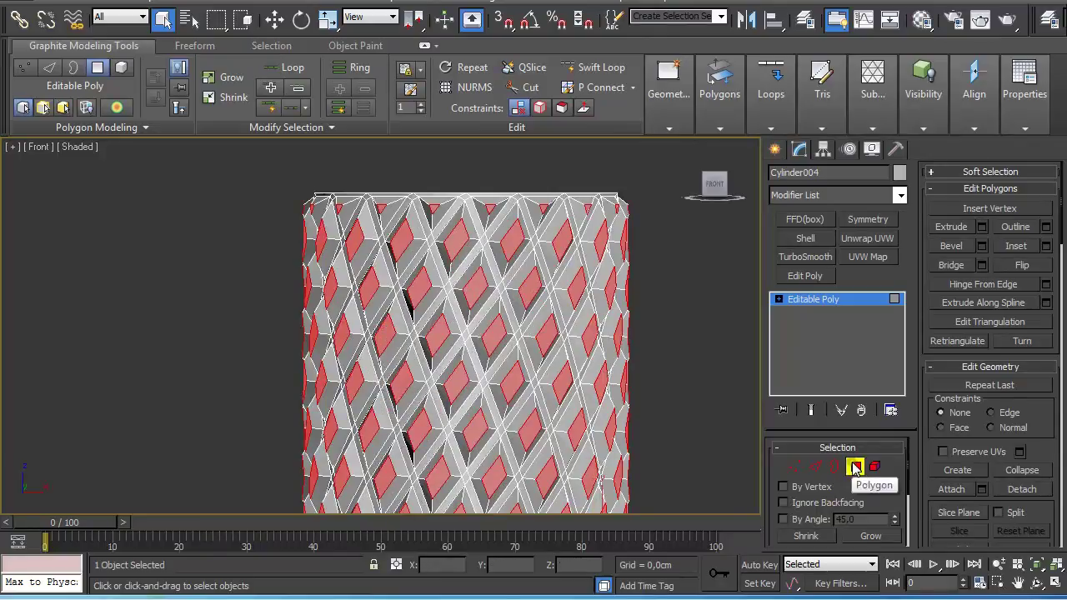
- Shift-drag a copy of the beveled cylinder to the right
{"action": "left_click", "coordinate": [855, 467]}
{"action": "scroll", "coordinate": [642, 336], "scroll_direction": "down", "scroll_amount": 3}
{"action": "scroll", "coordinate": [592, 306], "scroll_direction": "up", "scroll_amount": 3}
{"action": "scroll", "coordinate": [575, 279], "scroll_direction": "down", "scroll_amount": 3}
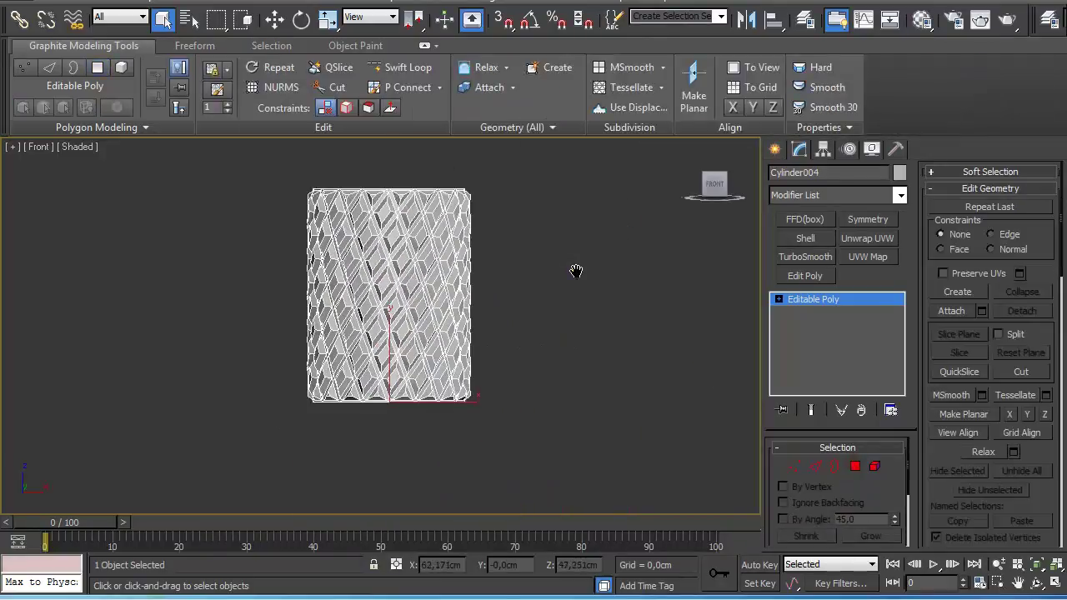
{"action": "key", "text": "w"}
{"action": "left_click_drag", "start_coordinate": [435, 397], "coordinate": [627, 395], "text": "shift"}
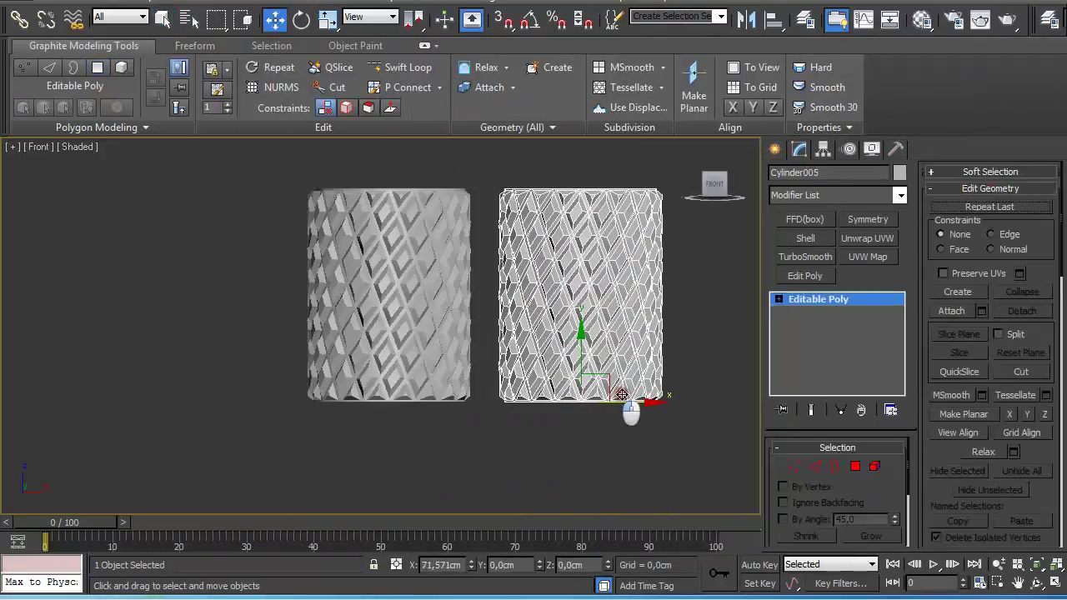
{"action": "left_click", "coordinate": [540, 359]}
- Add TurboSmooth with 2 iterations and isoline display to the left cylinder
{"action": "left_click", "coordinate": [450, 352]}
{"action": "scroll", "coordinate": [461, 356], "scroll_direction": "up", "scroll_amount": 2}
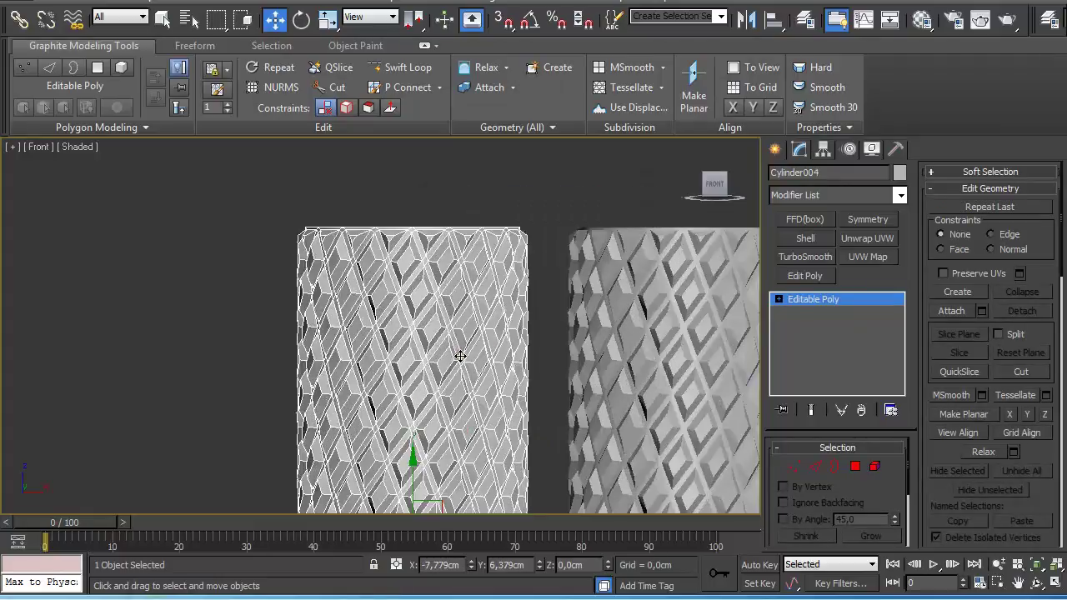
{"action": "middle_click_drag", "start_coordinate": [461, 356], "coordinate": [396, 313]}
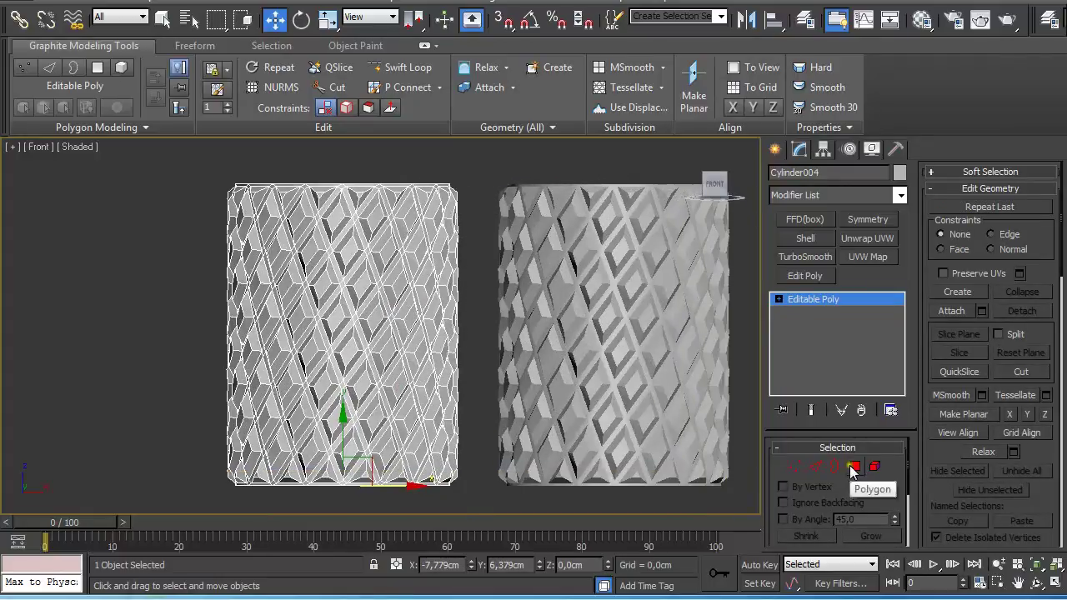
{"action": "left_click", "coordinate": [813, 259]}
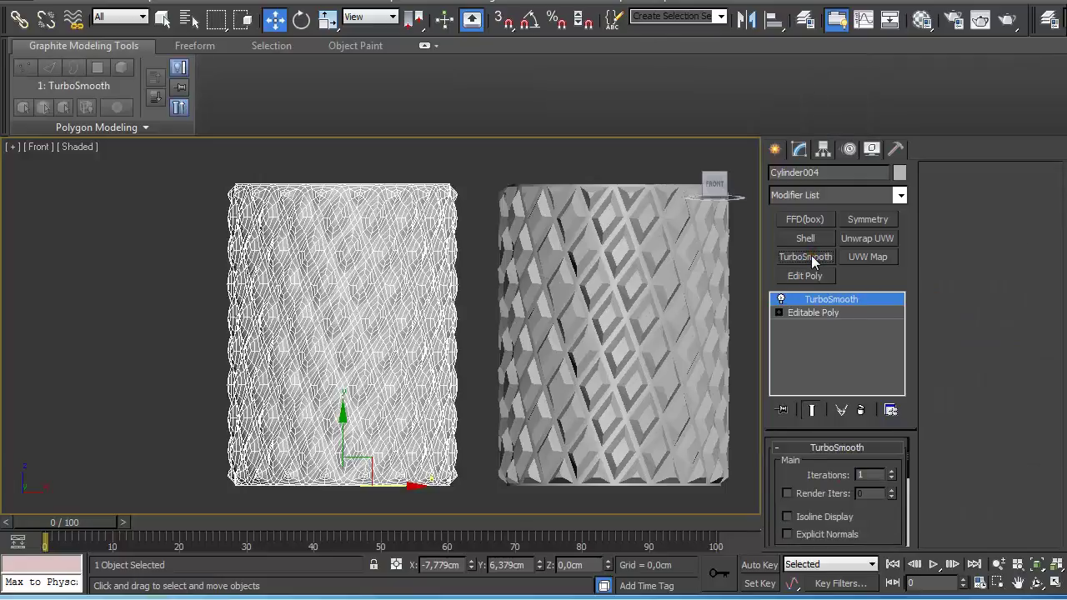
{"action": "left_click", "coordinate": [892, 472]}
{"action": "left_click", "coordinate": [817, 518]}
{"action": "left_click", "coordinate": [202, 259]}
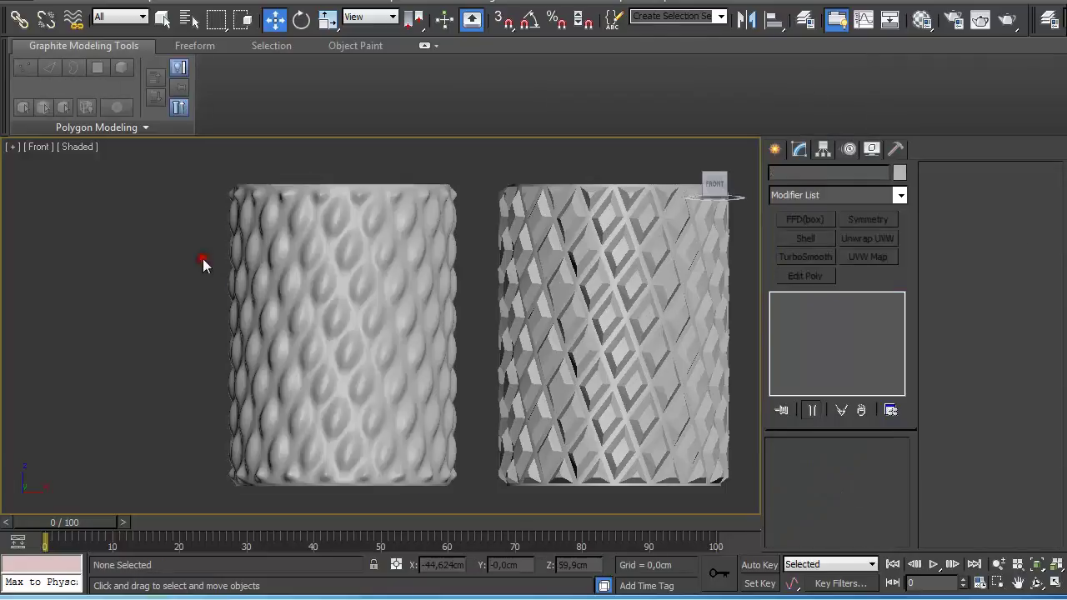
{"action": "middle_click_drag", "start_coordinate": [386, 304], "coordinate": [310, 308]}
{"action": "left_click", "coordinate": [499, 344]}
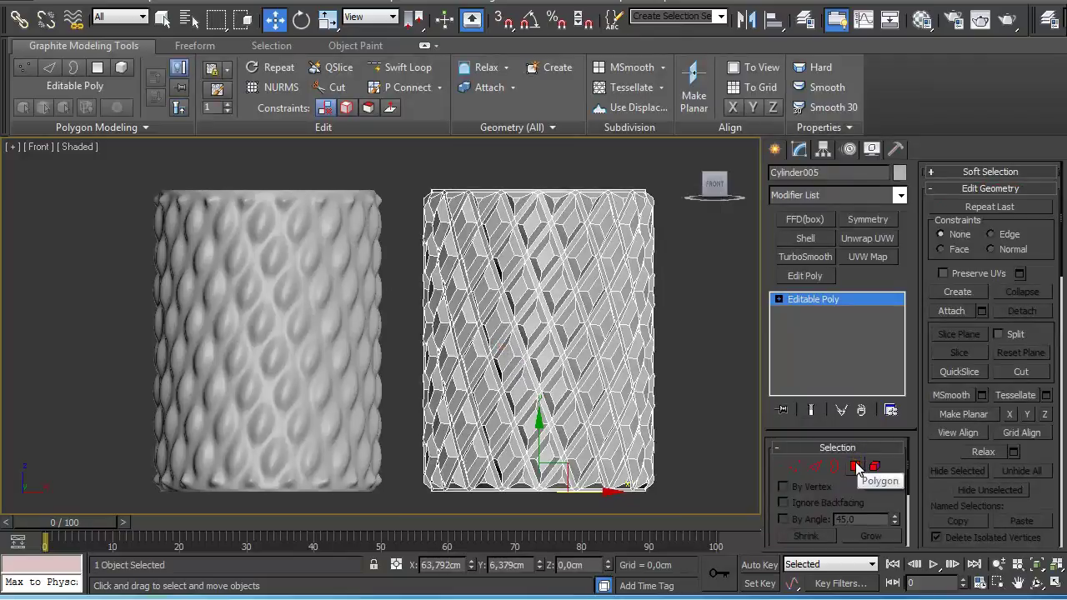
- TurboSmooth the second cylinder: 2 iterations, isoline display, separate by smoothing groups
{"action": "left_click", "coordinate": [807, 256]}
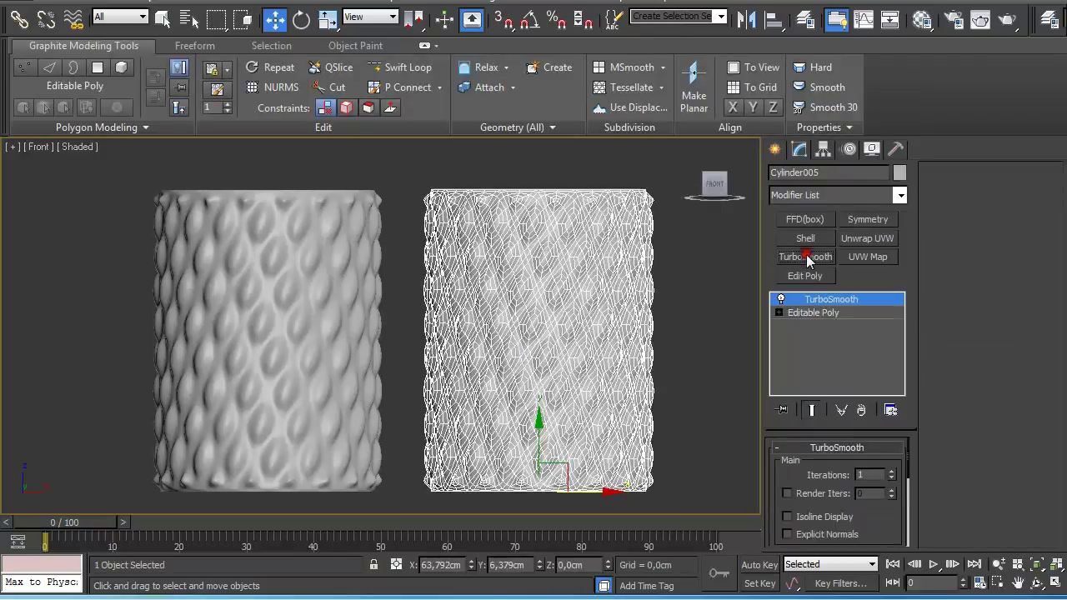
{"action": "left_click", "coordinate": [891, 472]}
{"action": "left_click", "coordinate": [800, 517]}
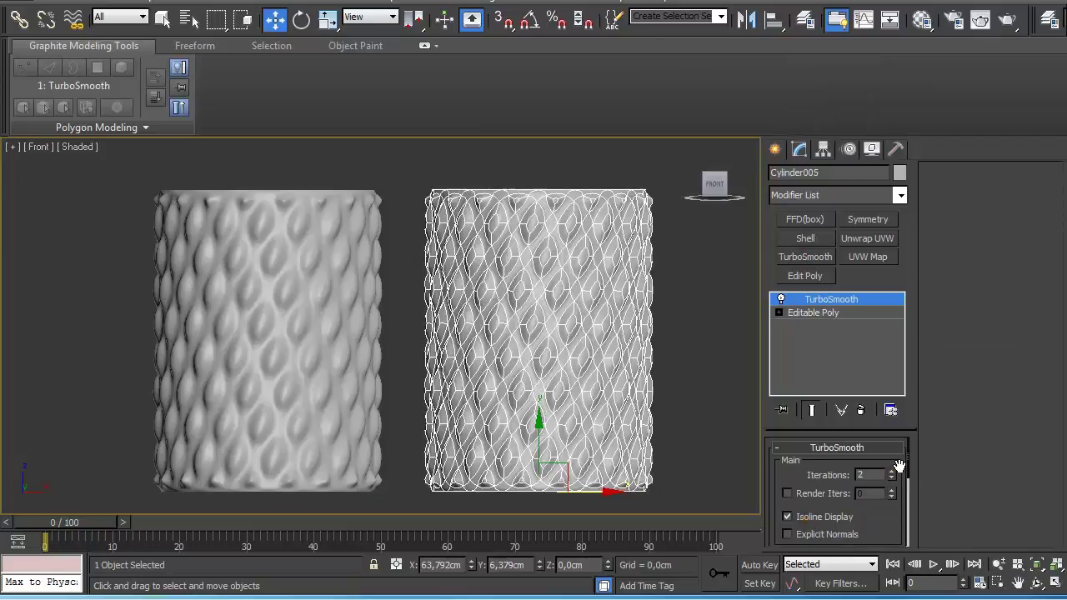
{"action": "left_click_drag", "start_coordinate": [909, 464], "coordinate": [911, 512]}
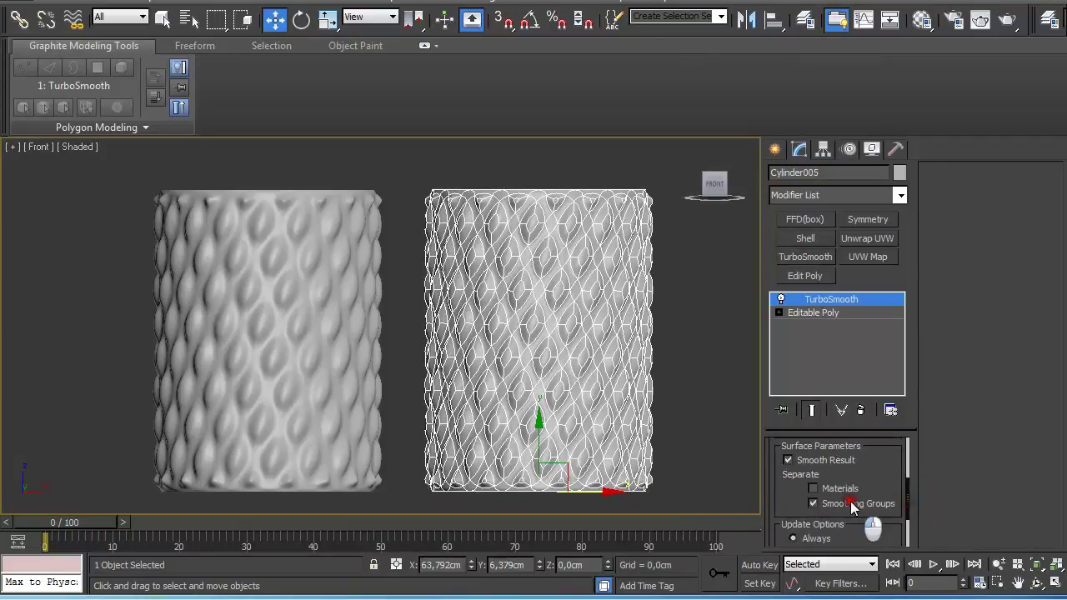
{"action": "left_click", "coordinate": [851, 504]}
- Clone the second cylinder to the right as a third grip and select its Editable Poly
{"action": "left_click", "coordinate": [710, 328]}
{"action": "scroll", "coordinate": [709, 327], "scroll_direction": "down", "scroll_amount": 2}
{"action": "middle_click_drag", "start_coordinate": [709, 327], "coordinate": [669, 326]}
{"action": "scroll", "coordinate": [443, 342], "scroll_direction": "up", "scroll_amount": 1}
{"action": "left_click", "coordinate": [444, 342]}
{"action": "left_click_drag", "start_coordinate": [412, 465], "coordinate": [605, 465], "text": "shift"}
{"action": "left_click", "coordinate": [542, 357]}
{"action": "left_click", "coordinate": [803, 314]}
- Grow the polygon selection to the whole third cylinder and assign smoothing groups 4 and 1
{"action": "left_click", "coordinate": [856, 467]}
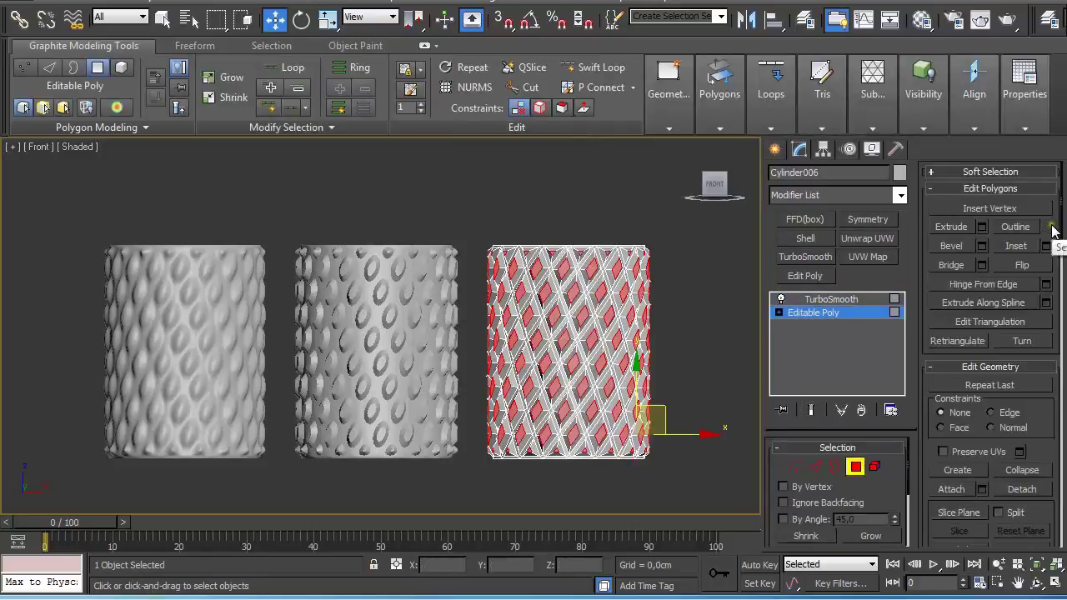
{"action": "scroll", "coordinate": [911, 476], "scroll_direction": "down", "scroll_amount": 2}
{"action": "scroll", "coordinate": [912, 476], "scroll_direction": "down", "scroll_amount": 1}
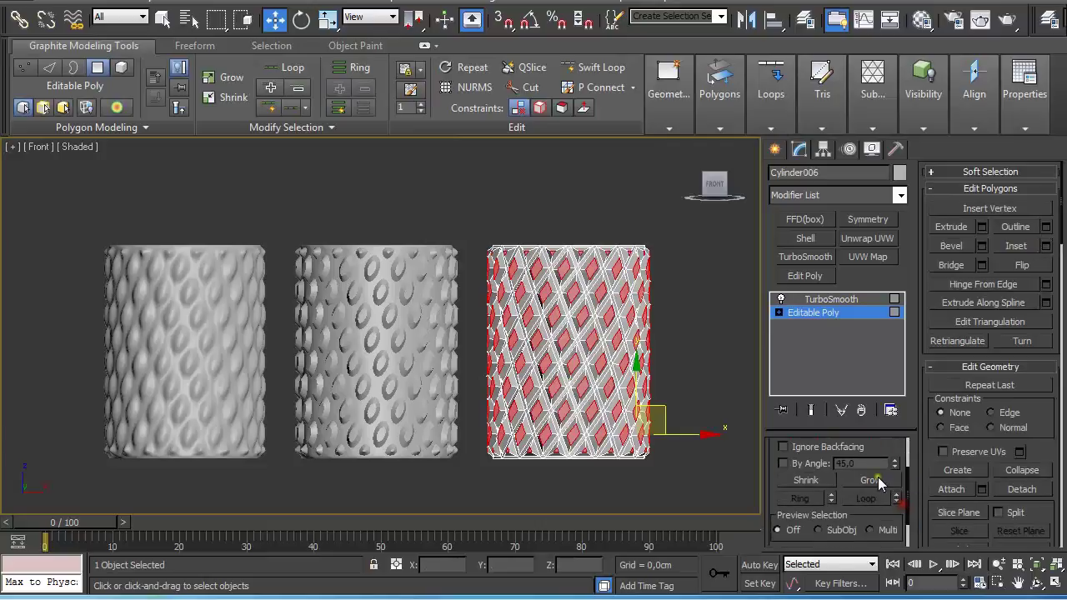
{"action": "left_click", "coordinate": [875, 480]}
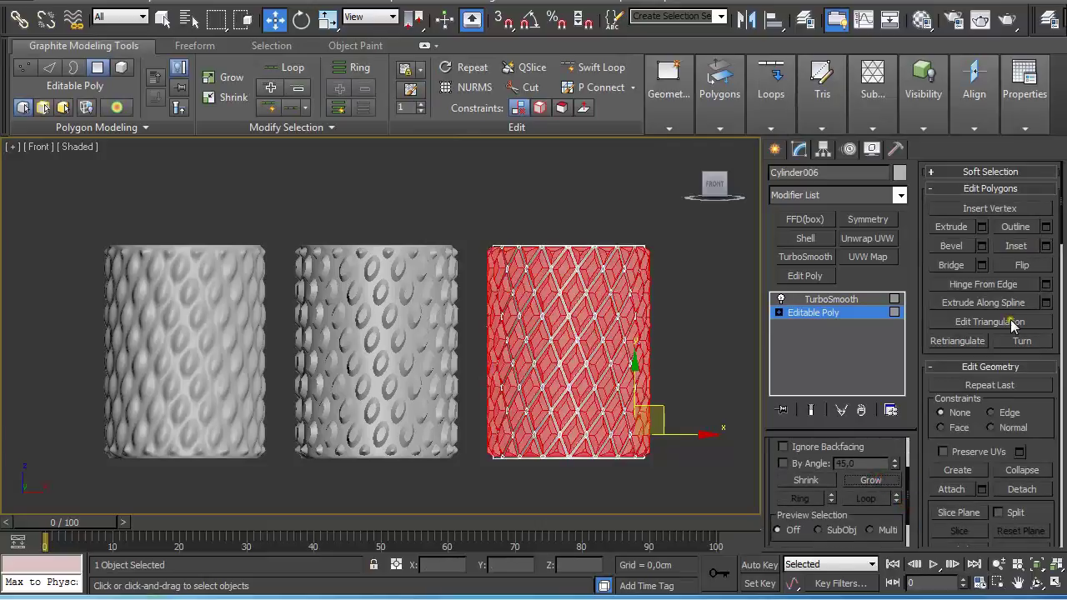
{"action": "left_click_drag", "start_coordinate": [1061, 215], "coordinate": [1063, 325]}
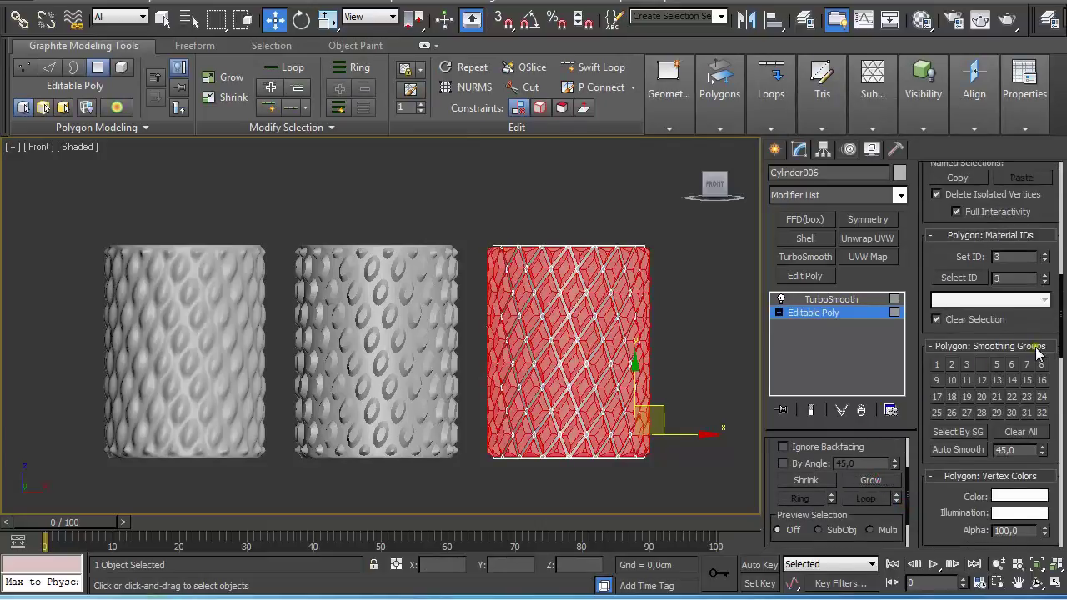
{"action": "left_click", "coordinate": [982, 365]}
{"action": "left_click", "coordinate": [939, 365]}
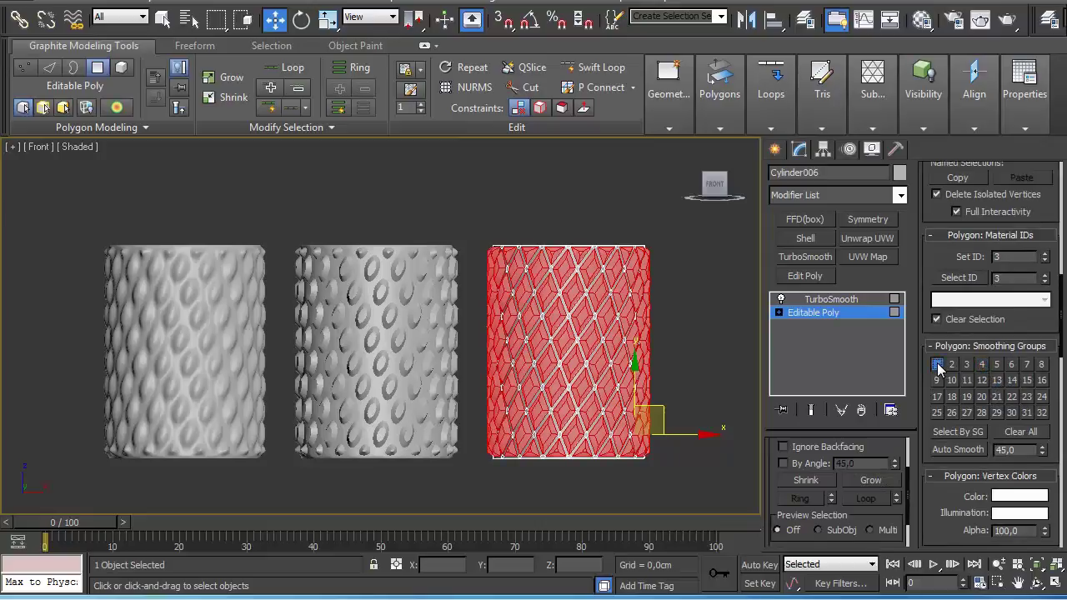
- Select polygons by smoothing group, then view the TurboSmooth result with nothing selected
{"action": "left_click", "coordinate": [962, 433]}
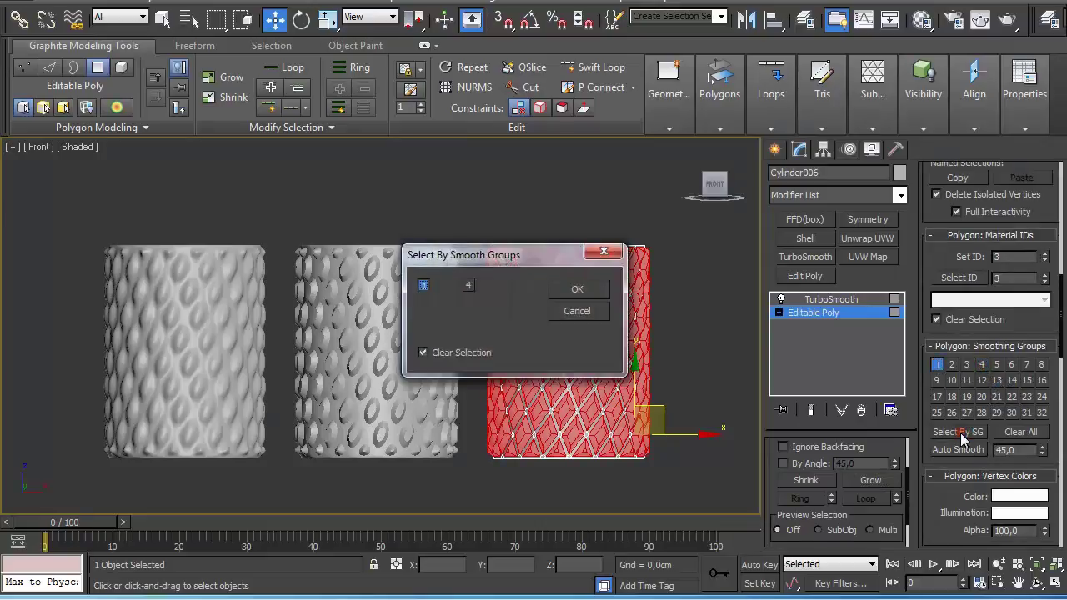
{"action": "left_click", "coordinate": [567, 291]}
{"action": "left_click", "coordinate": [826, 313]}
{"action": "left_click", "coordinate": [832, 302]}
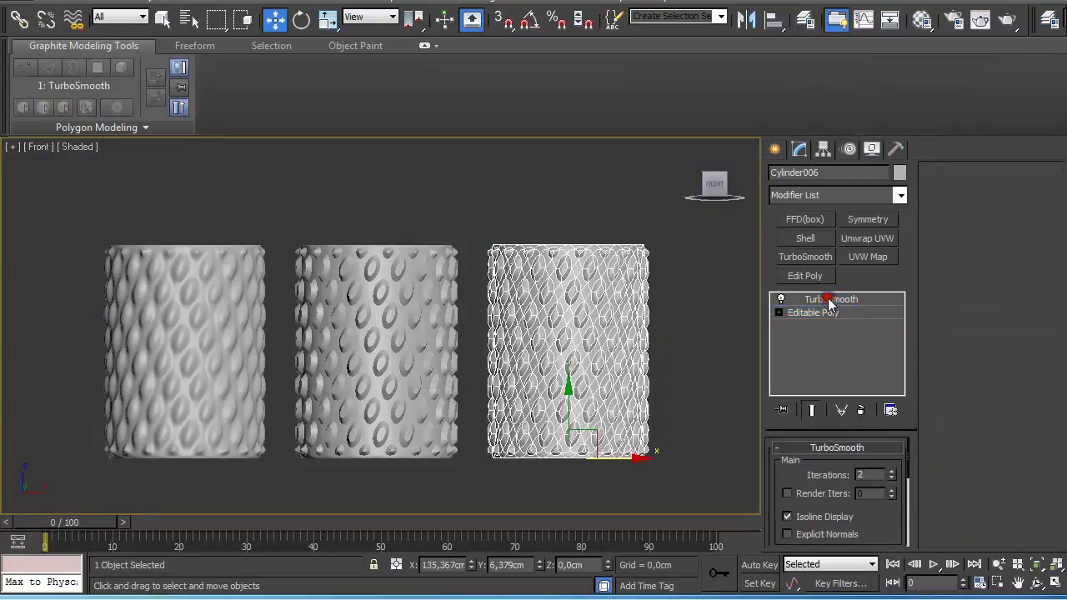
{"action": "left_click", "coordinate": [716, 287]}
{"action": "scroll", "coordinate": [717, 287], "scroll_direction": "up", "scroll_amount": 3}
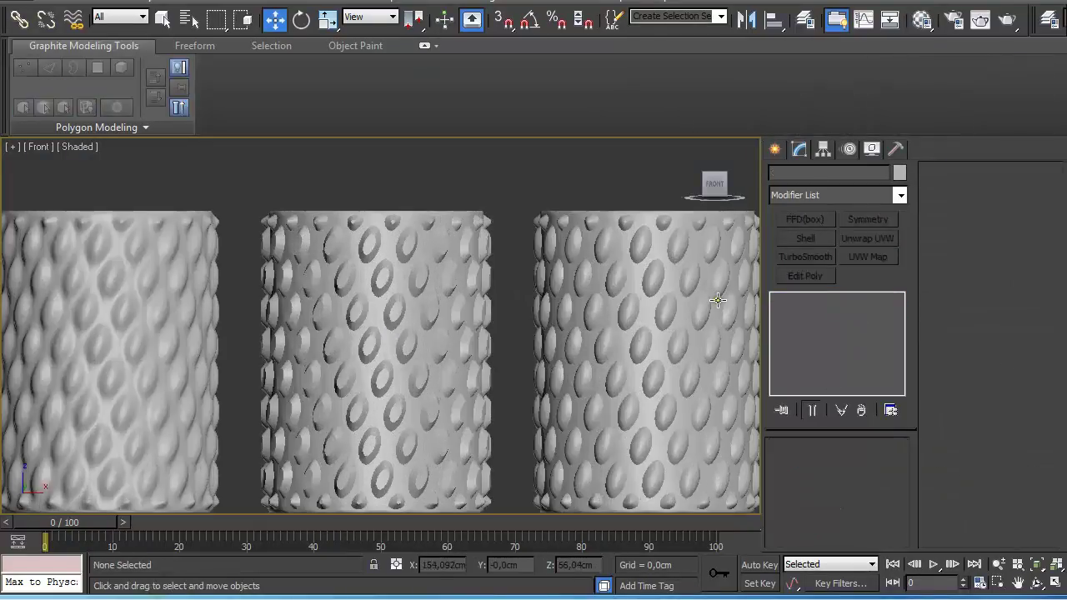
{"action": "scroll", "coordinate": [715, 291], "scroll_direction": "down", "scroll_amount": 3}
{"action": "middle_click_drag", "start_coordinate": [645, 319], "coordinate": [634, 316]}
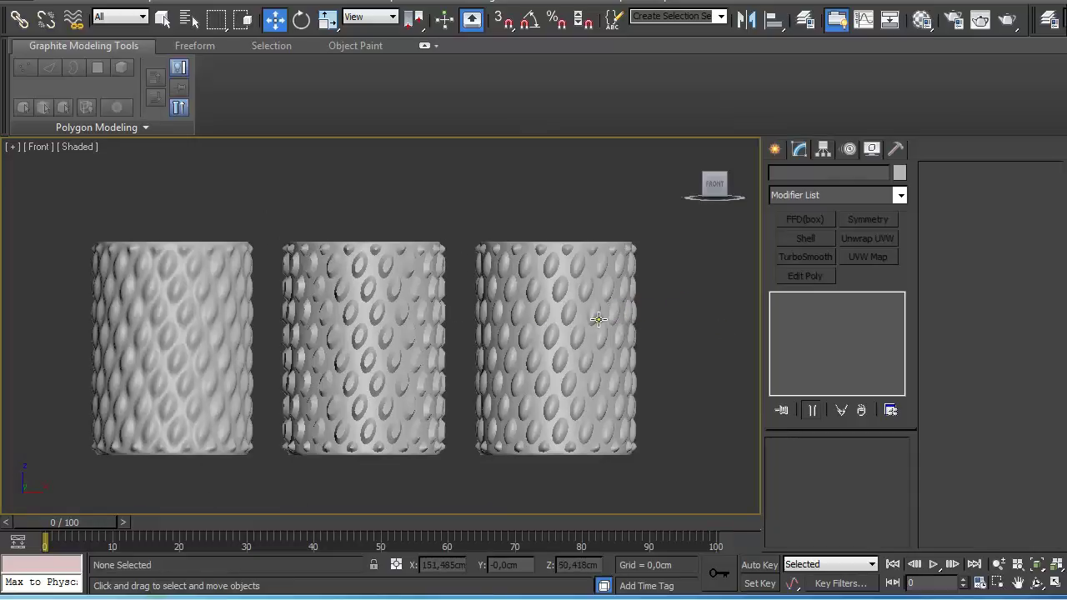
{"action": "scroll", "coordinate": [599, 319], "scroll_direction": "up", "scroll_amount": 2}
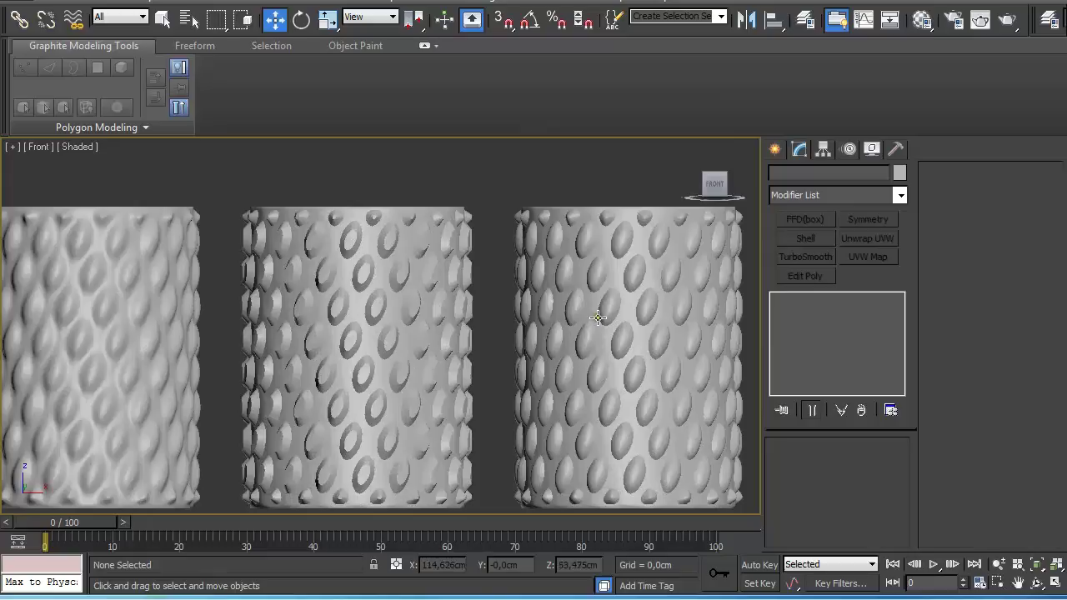
{"action": "scroll", "coordinate": [399, 289], "scroll_direction": "down", "scroll_amount": 2}
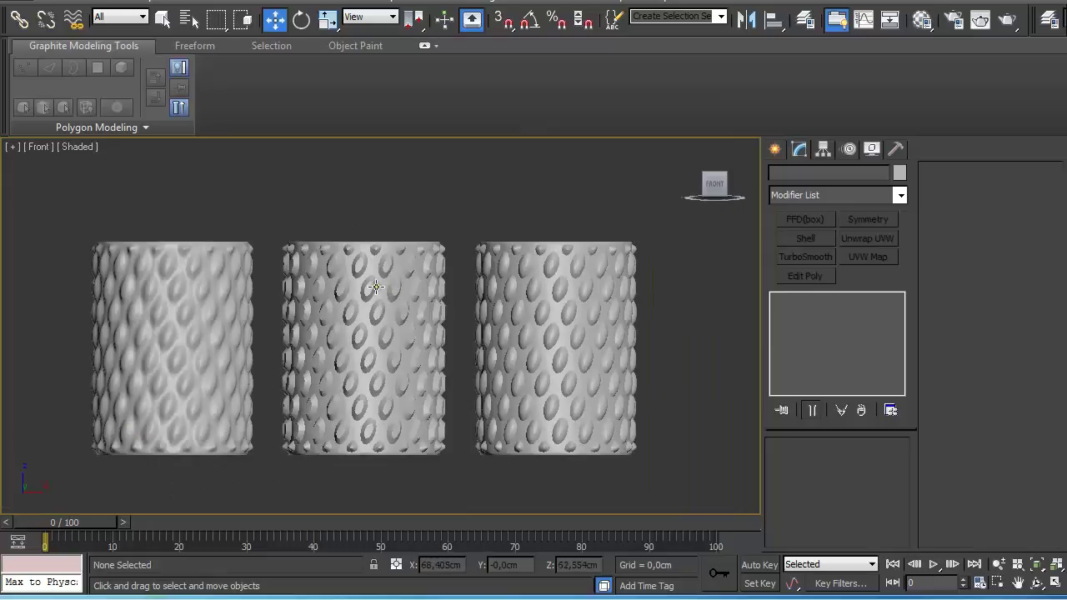
{"action": "middle_click_drag", "start_coordinate": [375, 287], "coordinate": [384, 288]}
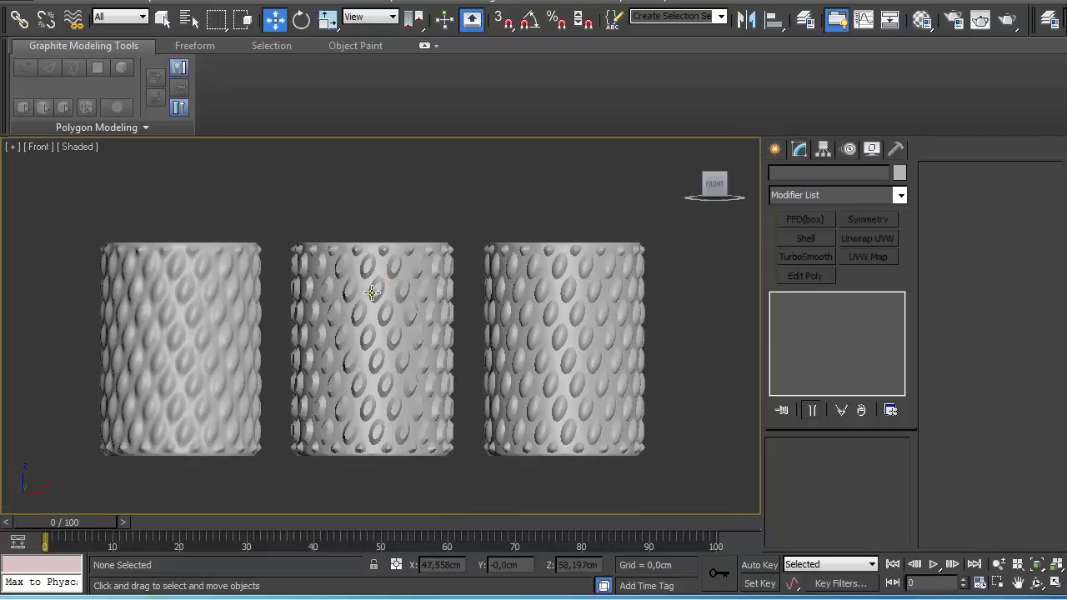
- Shift-drag a copy of the left beveled-diamond cylinder to sit above the original
{"action": "left_click", "coordinate": [250, 310]}
{"action": "middle_click_drag", "start_coordinate": [250, 311], "coordinate": [311, 361]}
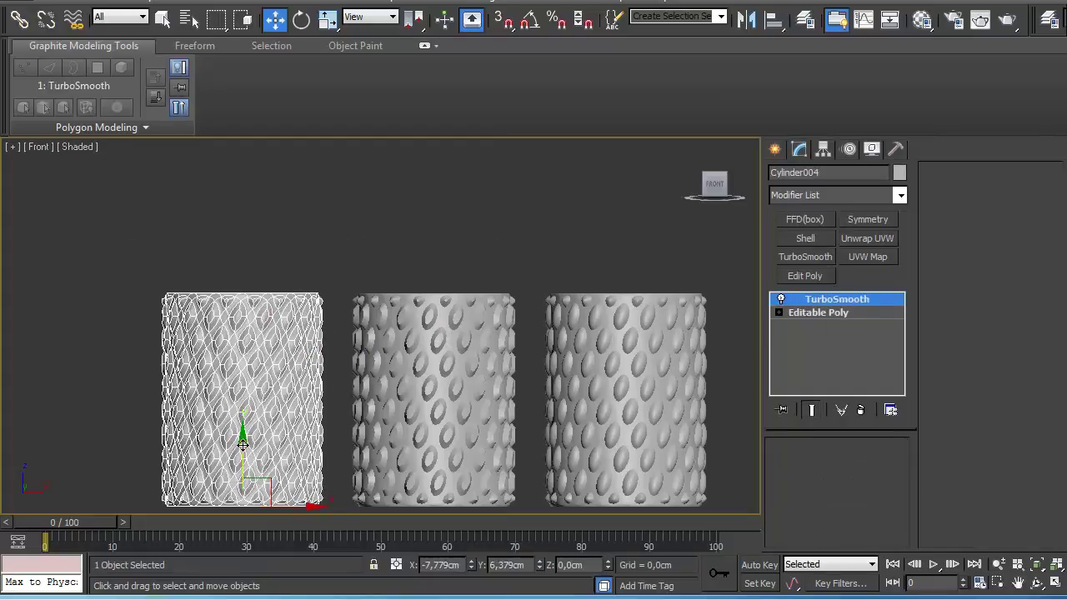
{"action": "left_click_drag", "start_coordinate": [242, 433], "coordinate": [241, 200], "text": "shift"}
{"action": "left_click", "coordinate": [537, 359]}
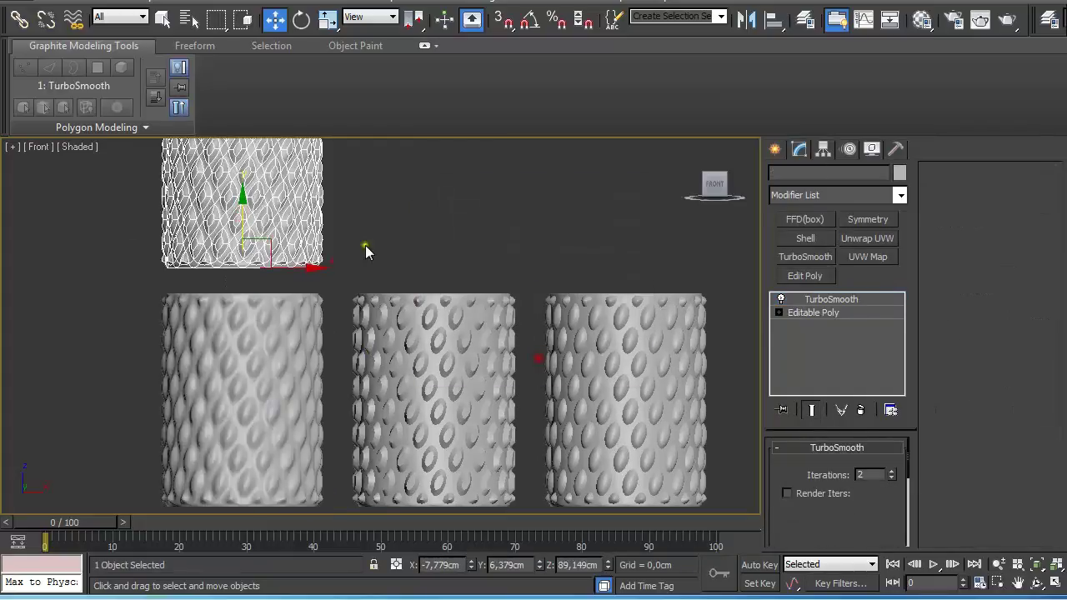
{"action": "middle_click_drag", "start_coordinate": [345, 231], "coordinate": [474, 306]}
- Chamfer the copy's edges by a tiny amount and show its TurboSmooth result
{"action": "left_click", "coordinate": [832, 313]}
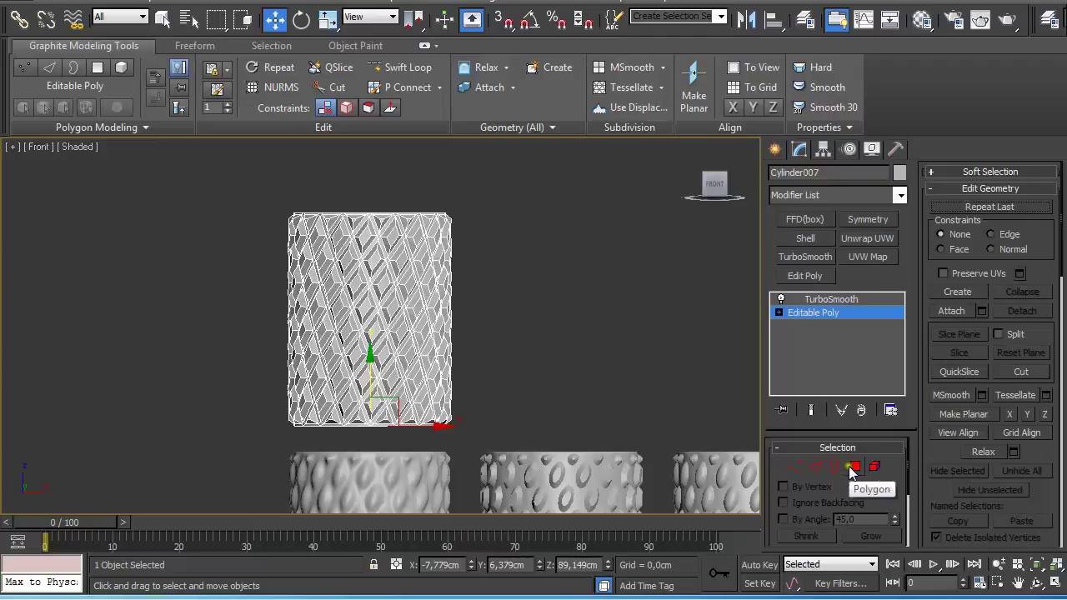
{"action": "left_click", "coordinate": [855, 467]}
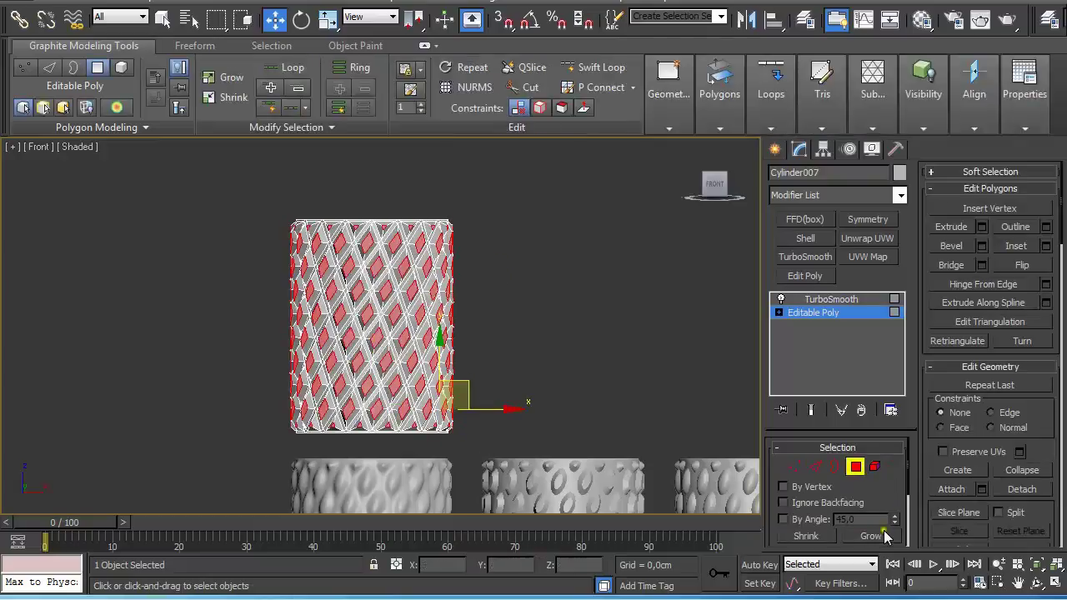
{"action": "left_click", "coordinate": [874, 537]}
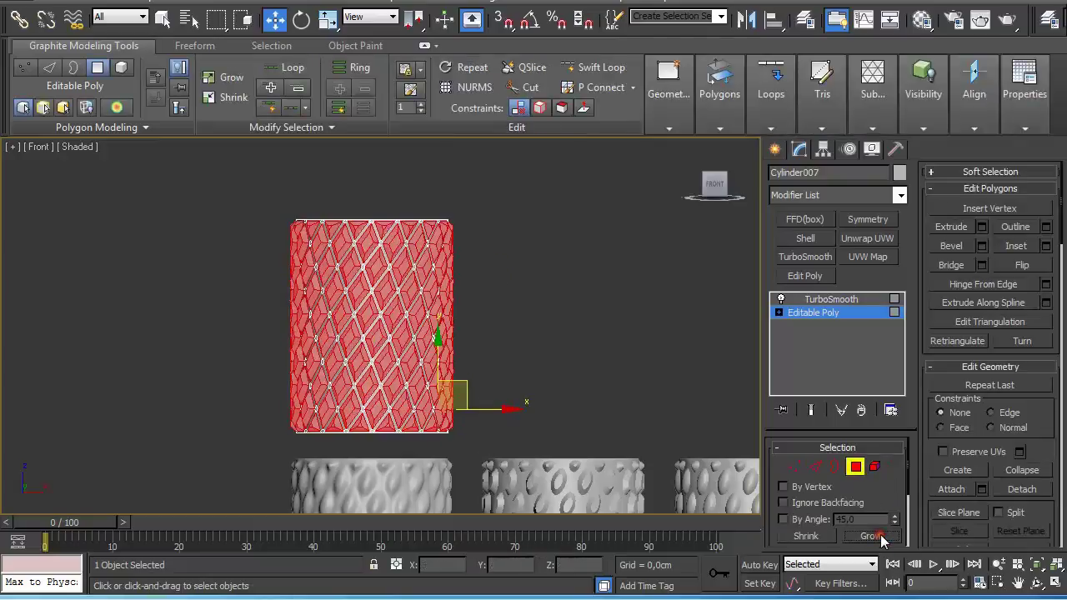
{"action": "left_click", "coordinate": [813, 473]}
{"action": "scroll", "coordinate": [476, 339], "scroll_direction": "up", "scroll_amount": 3}
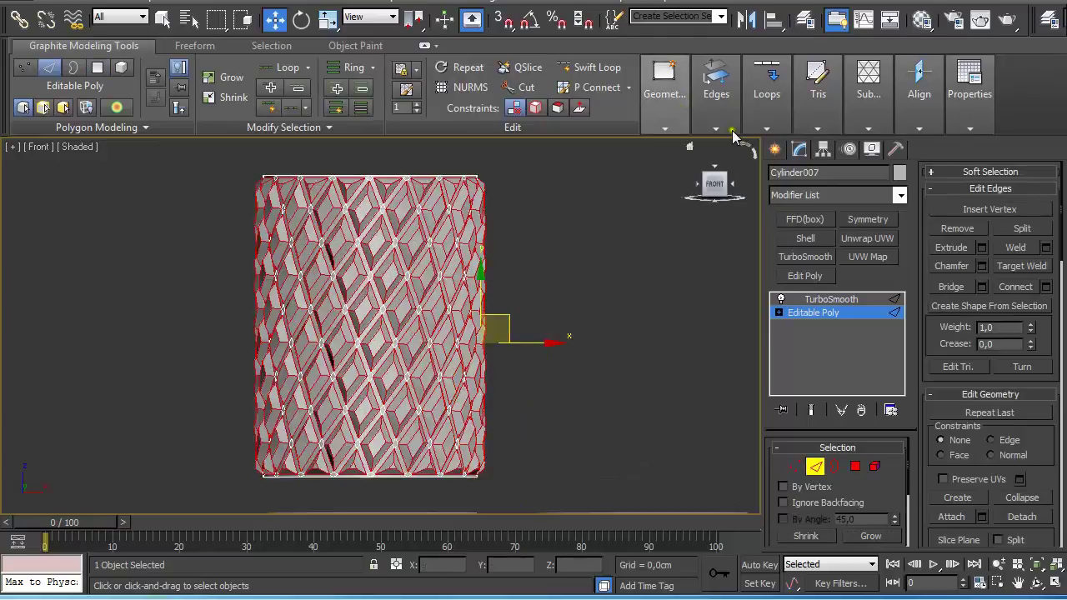
{"action": "mouse_move", "coordinate": [716, 93]}
{"action": "left_click", "coordinate": [573, 171]}
{"action": "left_click_drag", "start_coordinate": [401, 335], "coordinate": [390, 336]}
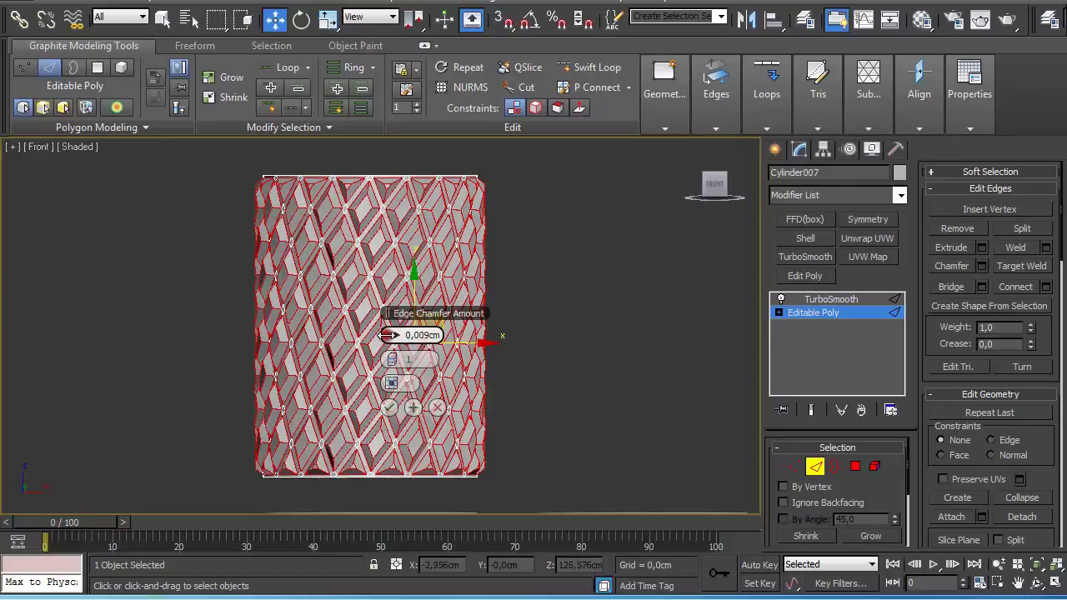
{"action": "left_click", "coordinate": [390, 408]}
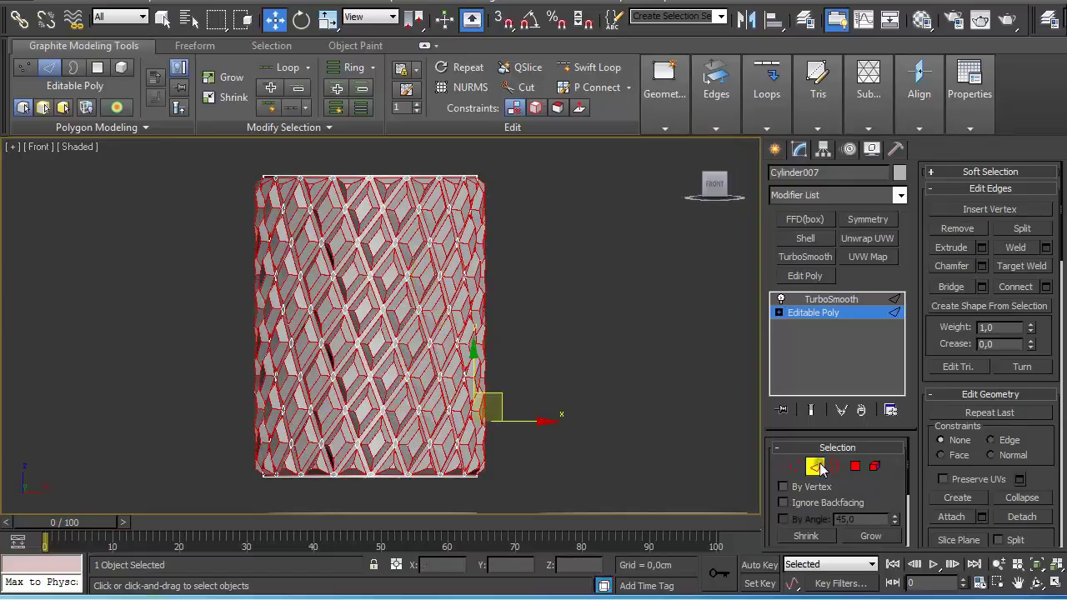
{"action": "left_click", "coordinate": [815, 467]}
{"action": "left_click", "coordinate": [817, 301]}
- Move the chamfered cylinder down to the left end of the row, beside the other three variants
{"action": "left_click", "coordinate": [612, 272]}
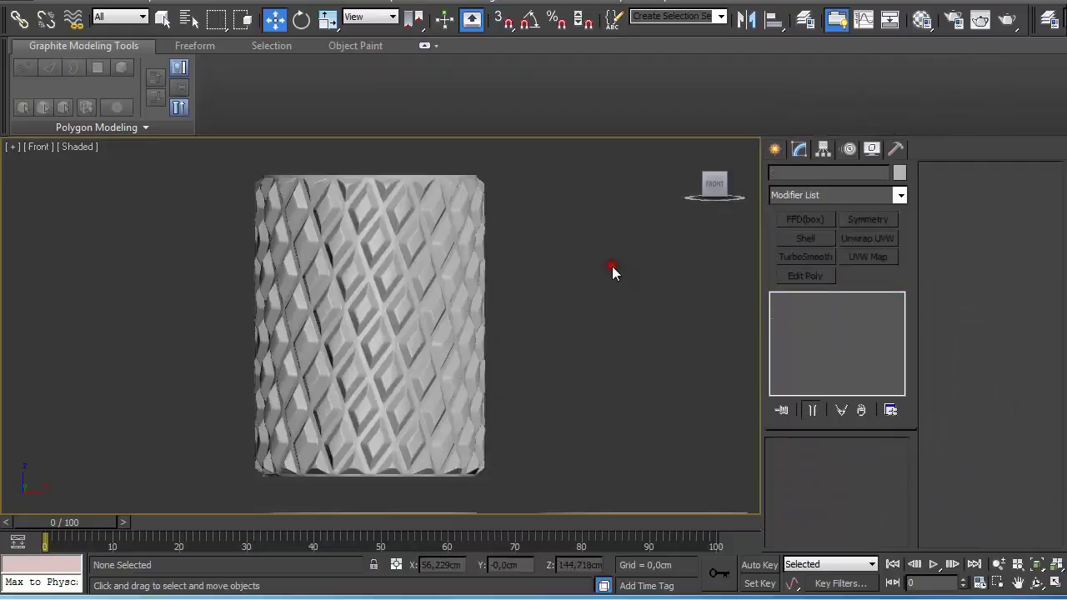
{"action": "scroll", "coordinate": [589, 317], "scroll_direction": "down", "scroll_amount": 2}
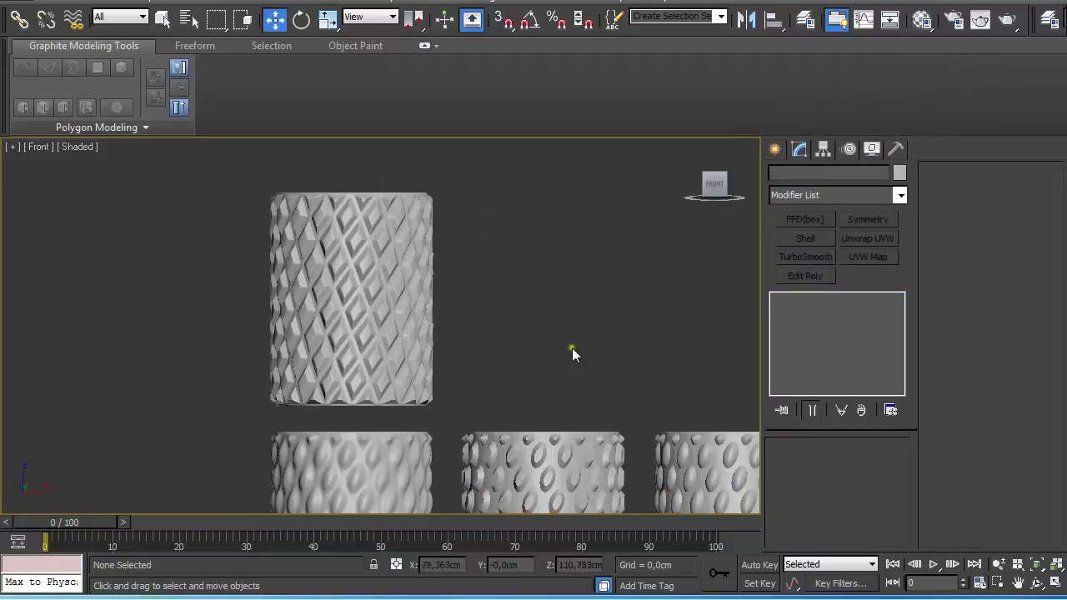
{"action": "middle_click_drag", "start_coordinate": [586, 353], "coordinate": [479, 287]}
{"action": "scroll", "coordinate": [381, 278], "scroll_direction": "down", "scroll_amount": 2}
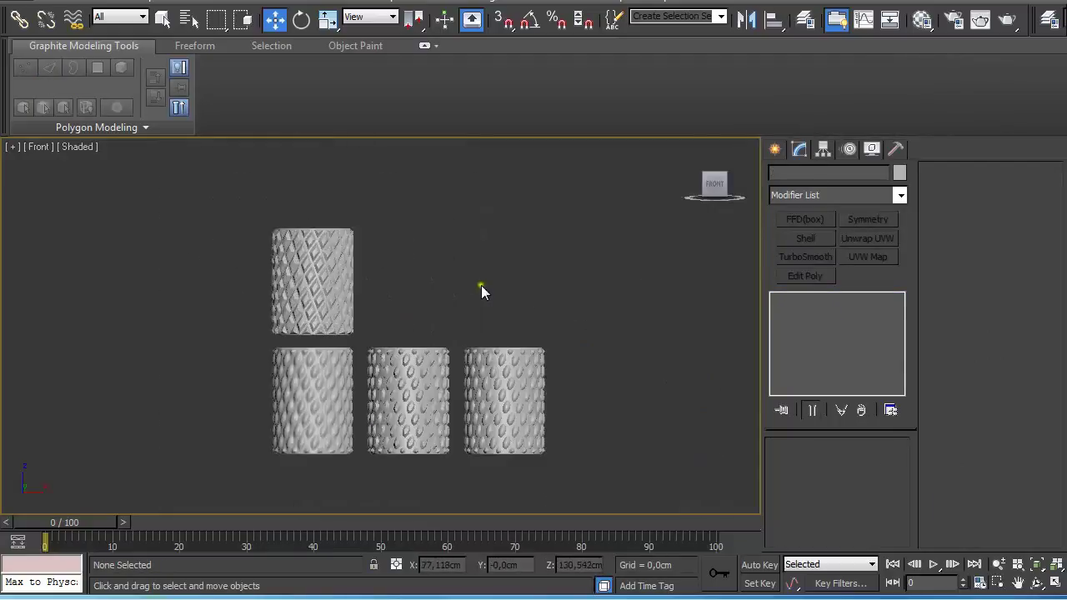
{"action": "left_click", "coordinate": [298, 266]}
{"action": "mouse_move", "coordinate": [338, 317]}
{"action": "left_mouse_down"}
{"action": "mouse_move", "coordinate": [262, 383]}
{"action": "mouse_move", "coordinate": [248, 417]}
{"action": "left_mouse_up"}
{"action": "scroll", "coordinate": [275, 433], "scroll_direction": "up", "scroll_amount": 2}
{"action": "middle_click_drag", "start_coordinate": [281, 441], "coordinate": [296, 357]}
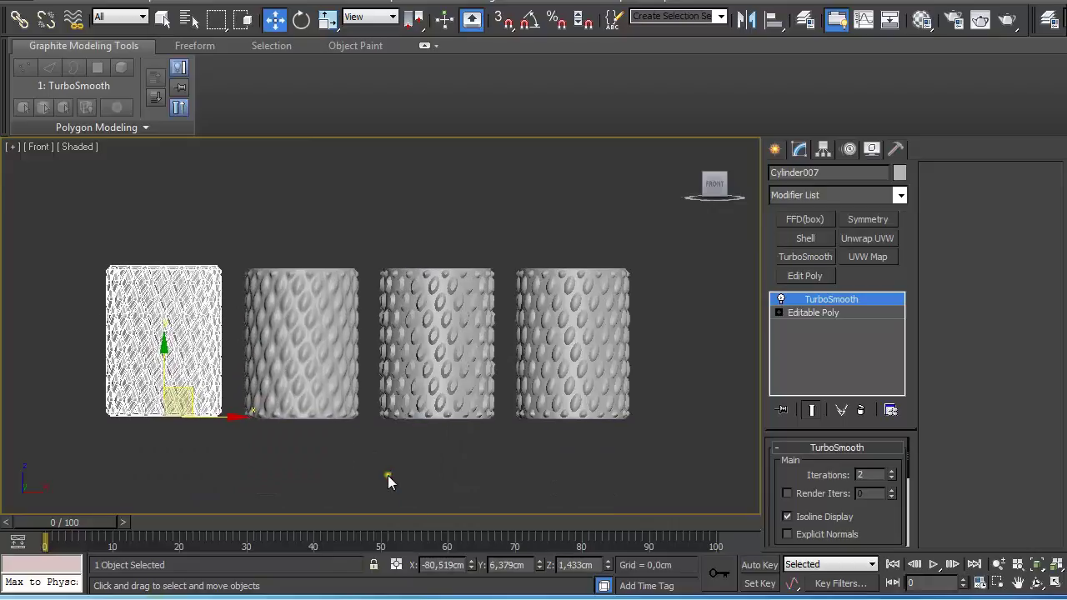
{"action": "left_click", "coordinate": [391, 474]}
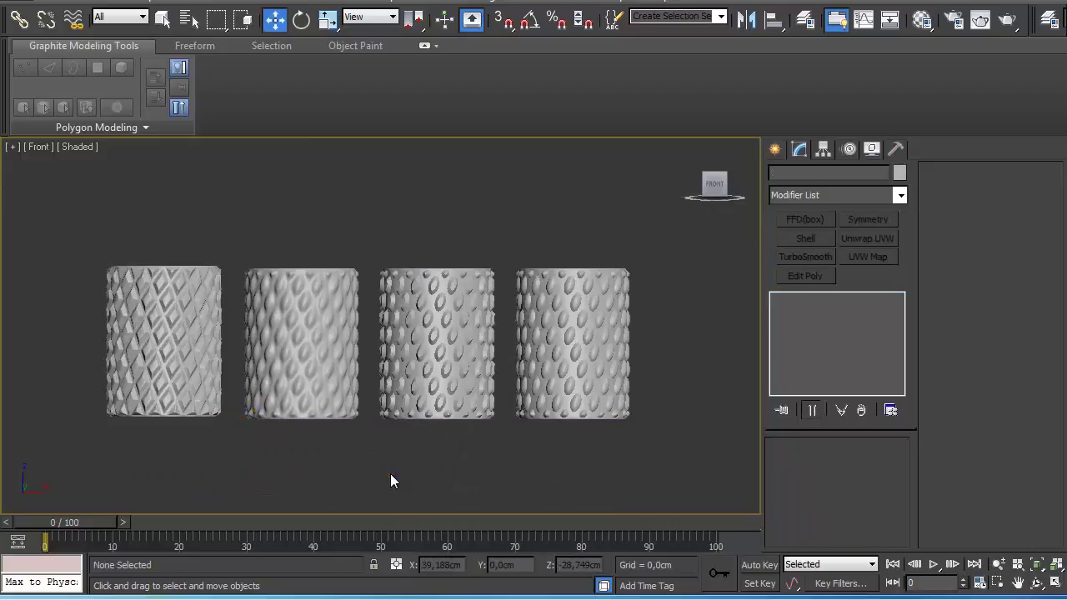